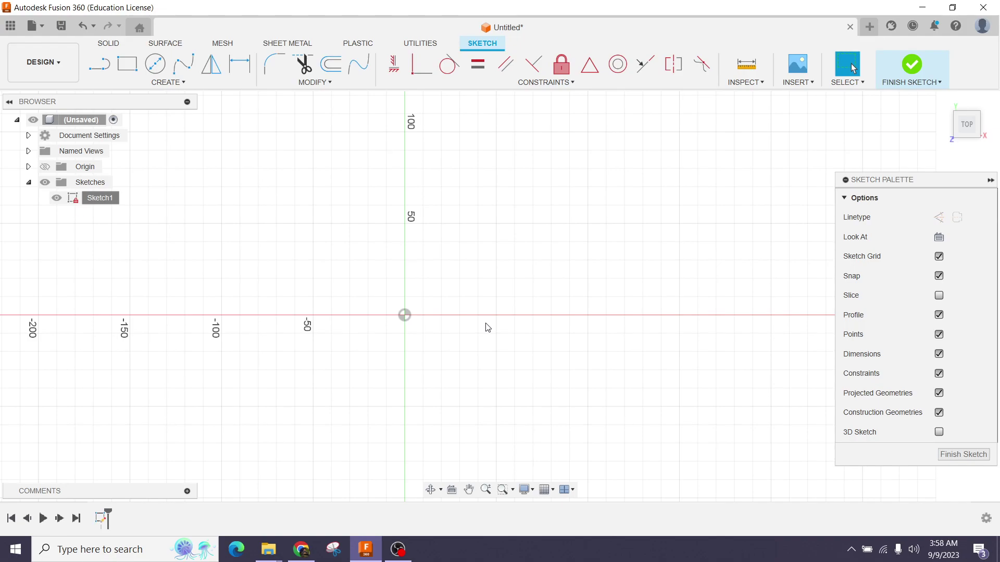
- Draw a three-point arc from the origin to 140 mm along the X axis, bulging above it
click(167, 82)
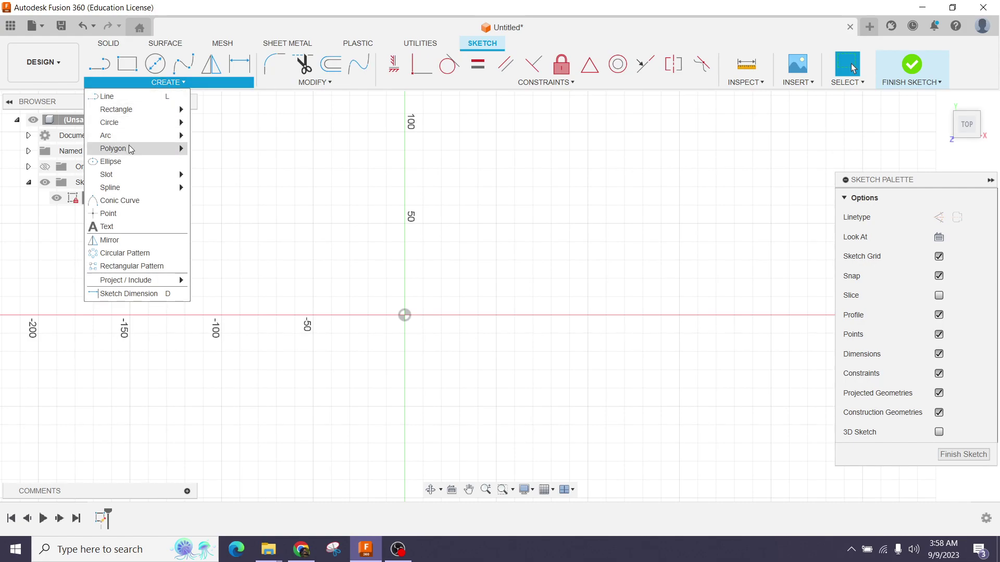
mouse_move(163, 139)
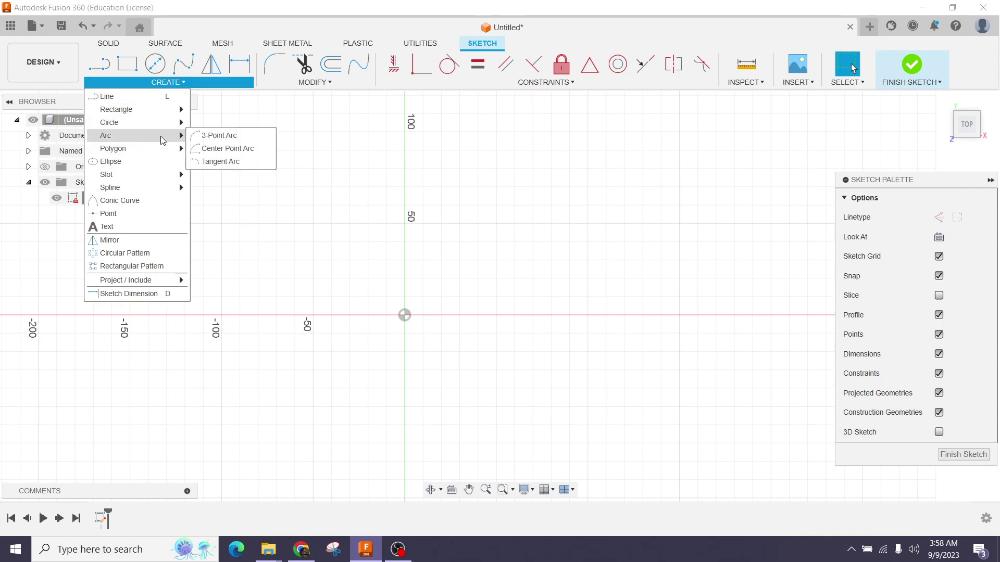
click(217, 137)
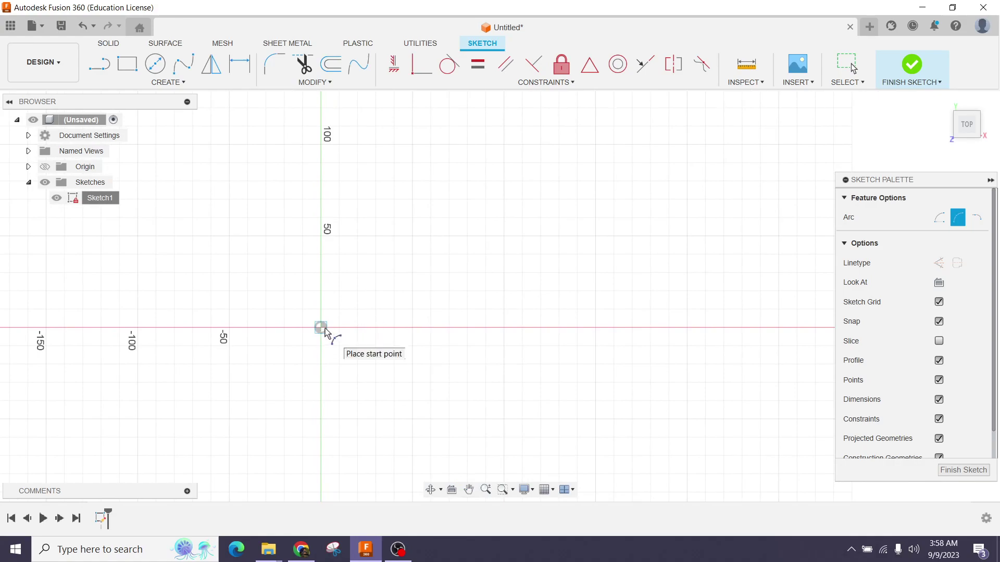
click(323, 328)
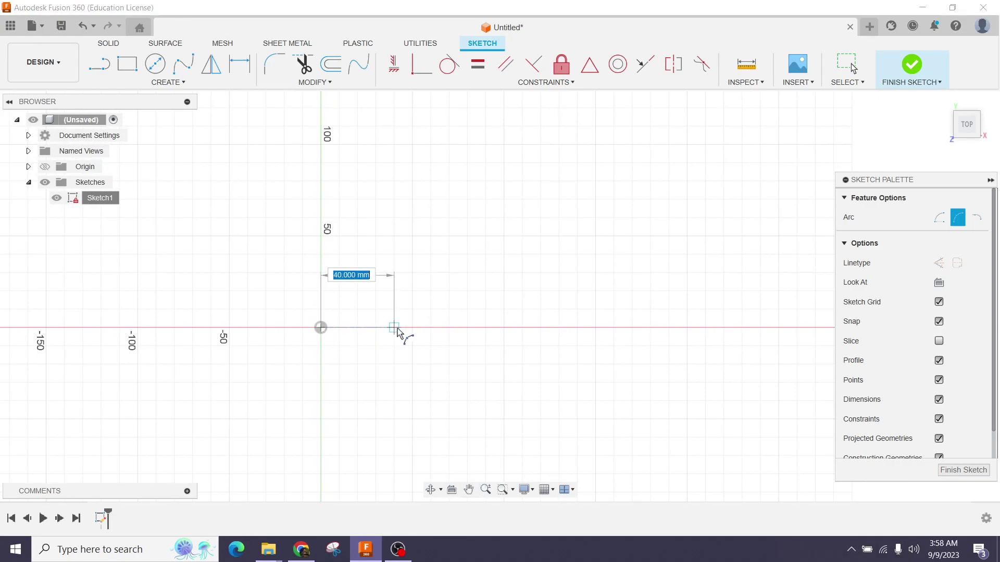
click(577, 328)
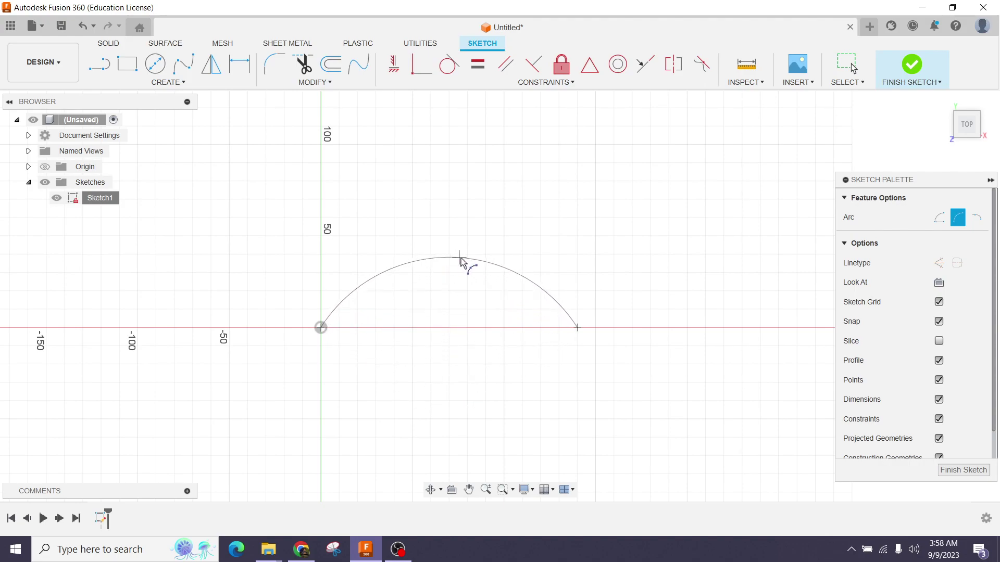
click(447, 258)
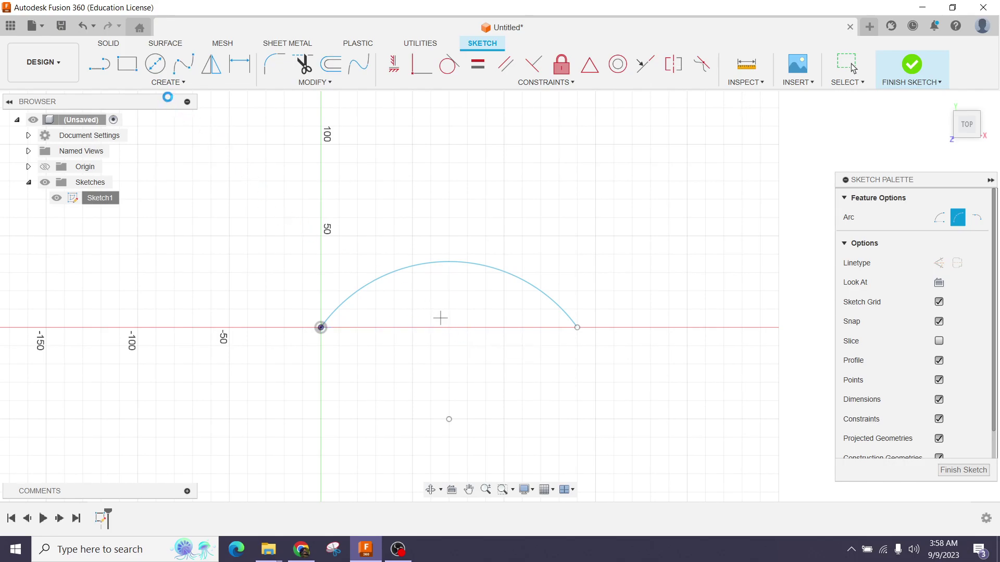
key(Escape)
- Draw a 90 mm-radius center-point semicircle sweeping below the horizontal axis
click(176, 89)
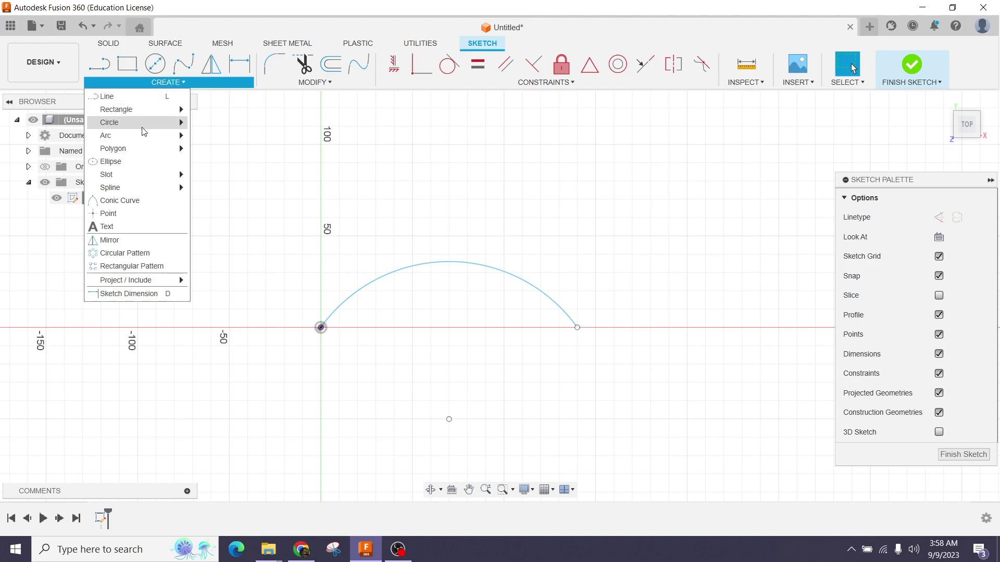
mouse_move(142, 144)
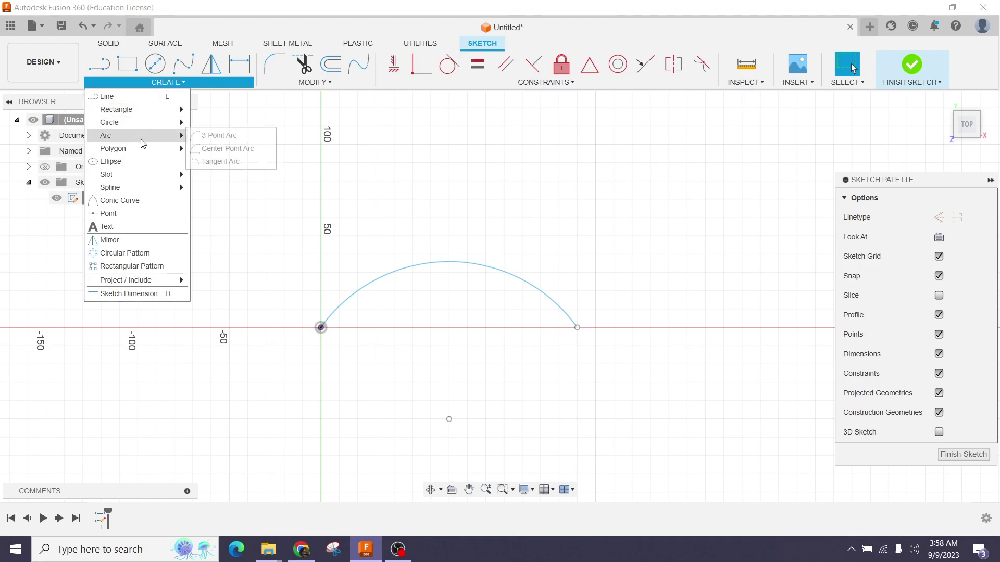
click(229, 151)
middle_drag(406, 260, 298, 259)
scroll(298, 259, down, 1)
middle_drag(581, 326, 494, 350)
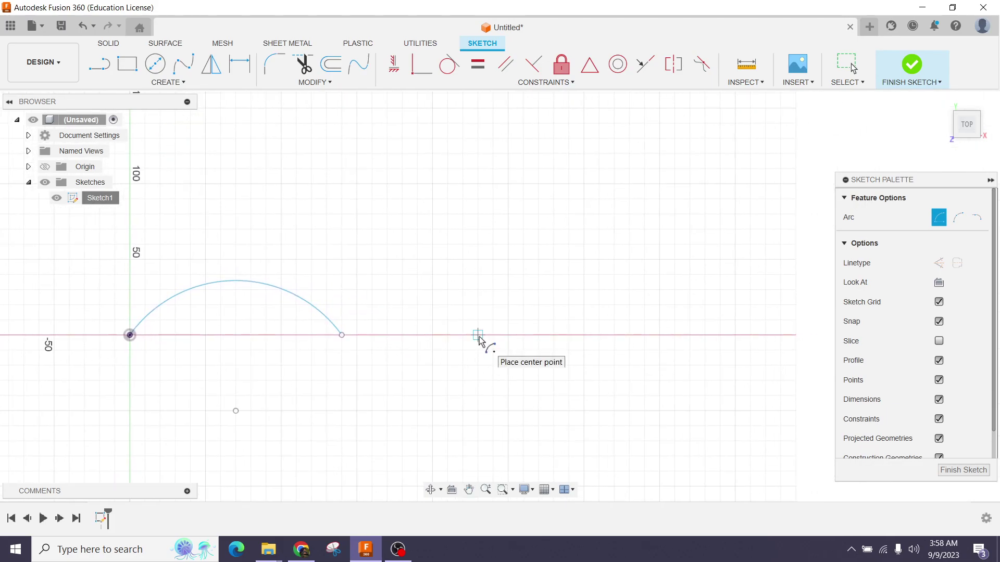
click(478, 335)
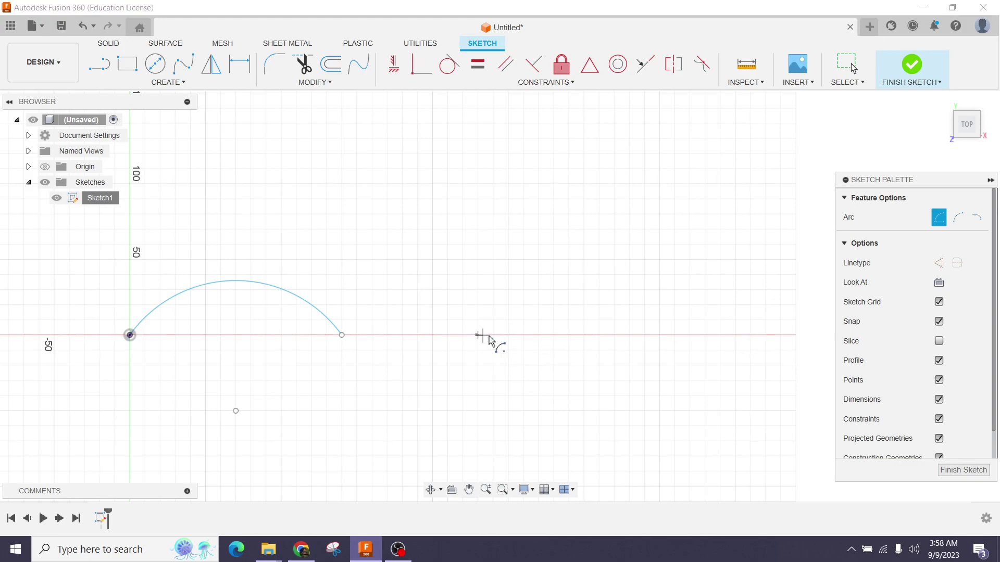
click(613, 335)
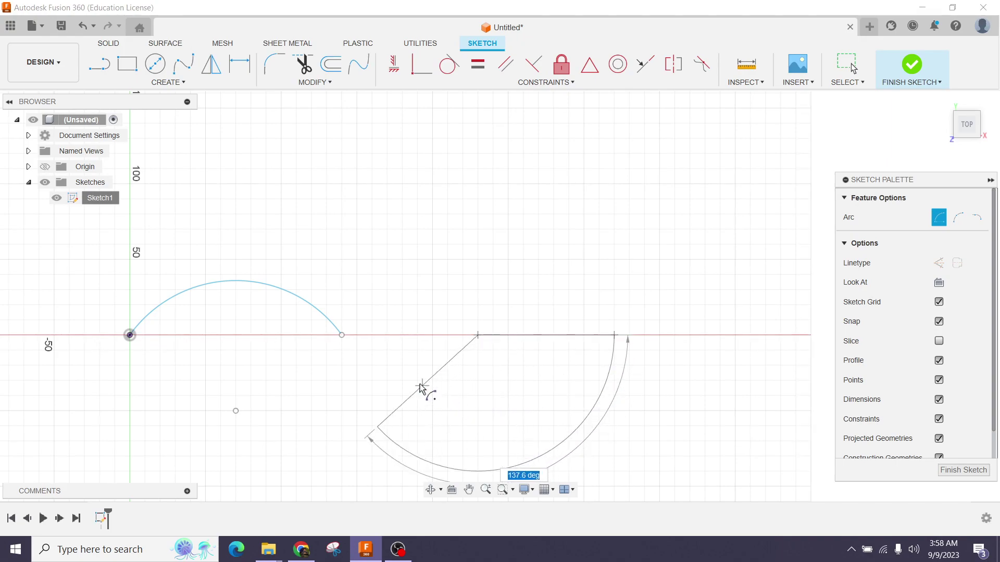
click(395, 339)
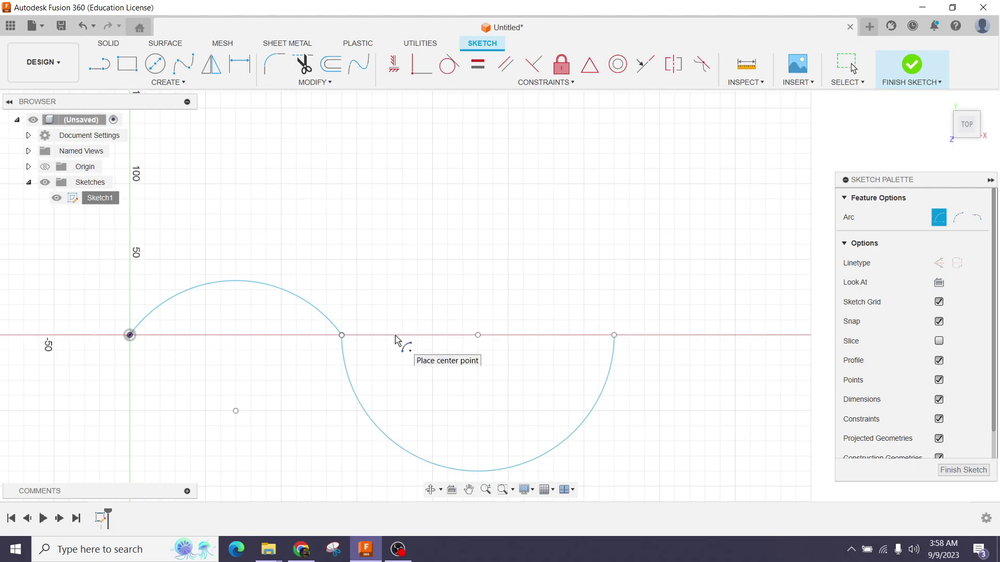
- Add a 100 mm-radius semicircle above the axis, centred left of the origin
middle_drag(380, 373, 463, 365)
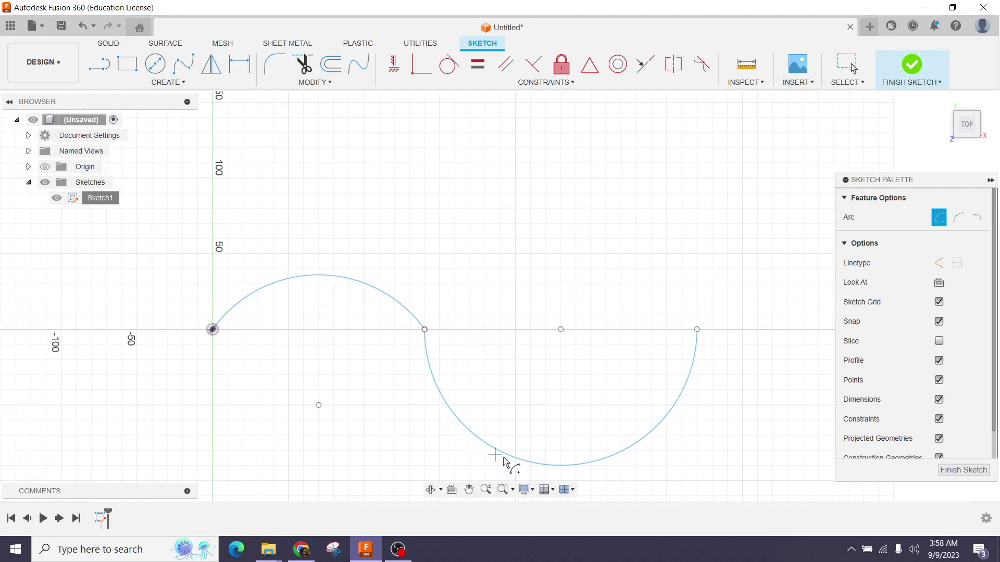
scroll(588, 326, down, 2)
middle_drag(438, 309, 520, 312)
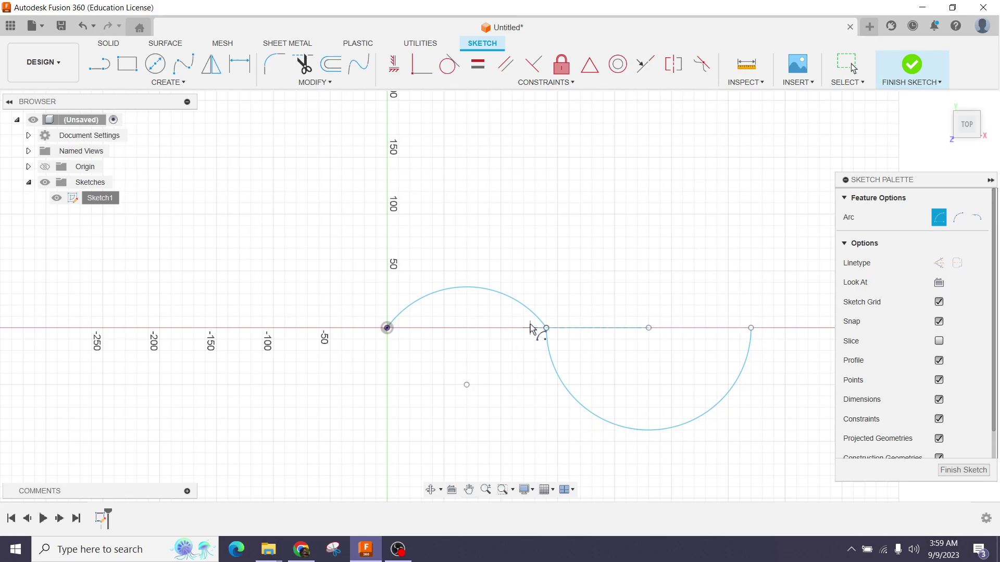
middle_drag(437, 392, 514, 417)
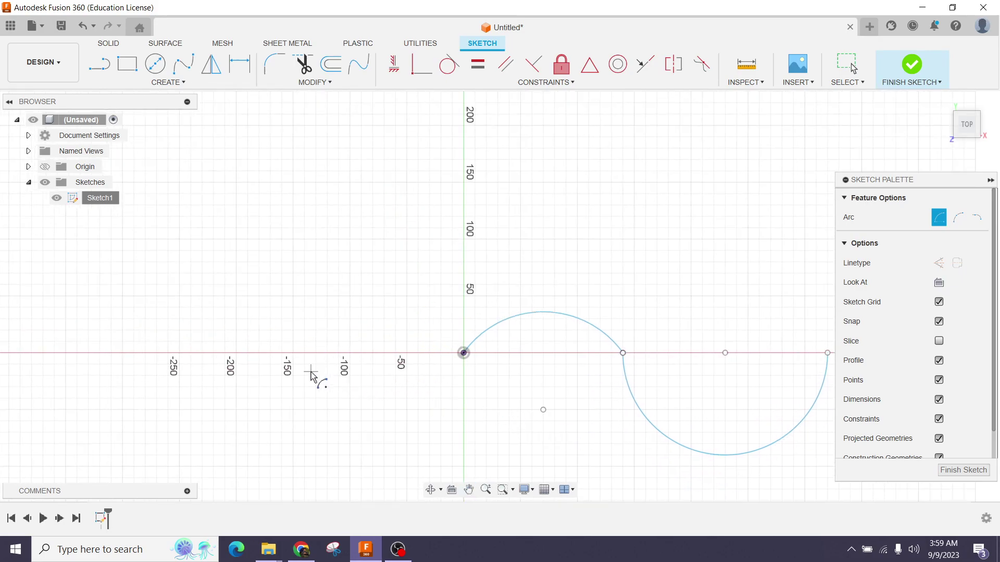
scroll(310, 362, up, 1)
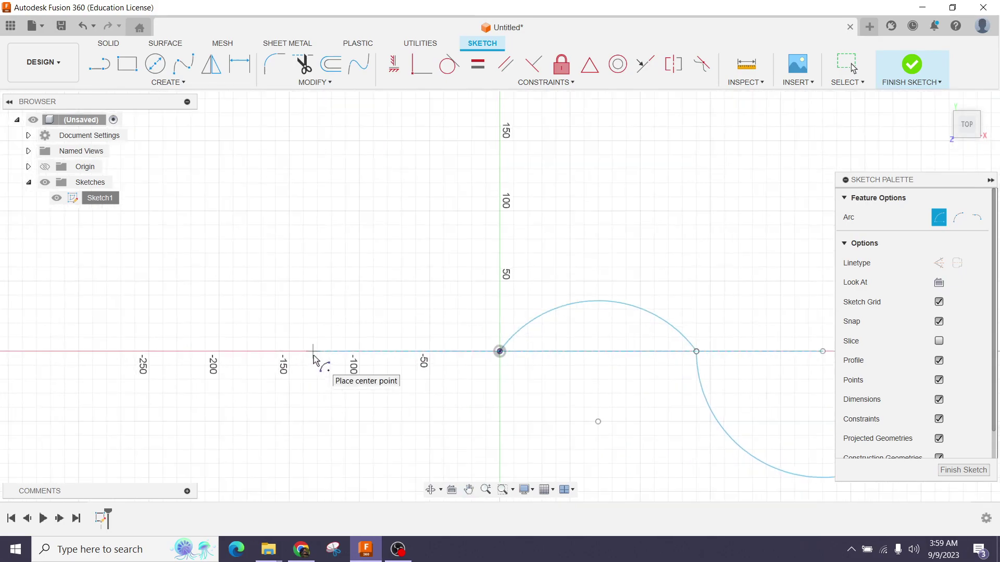
scroll(318, 354, up, 1)
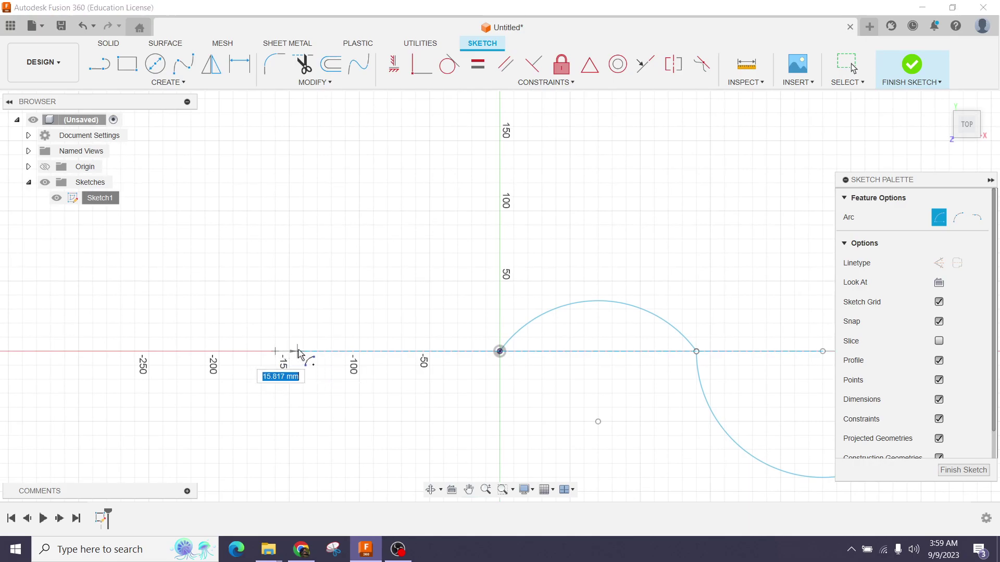
click(275, 352)
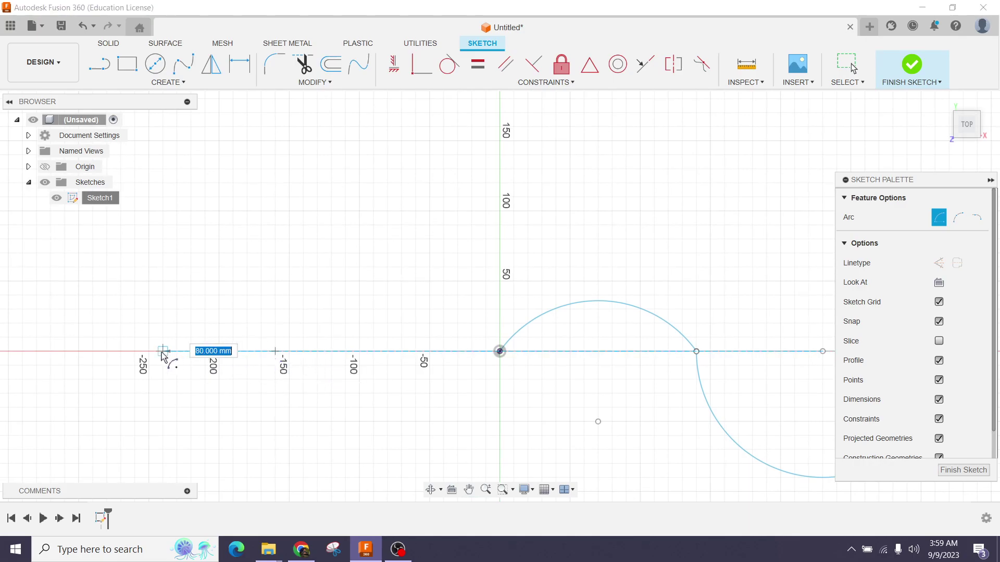
click(134, 351)
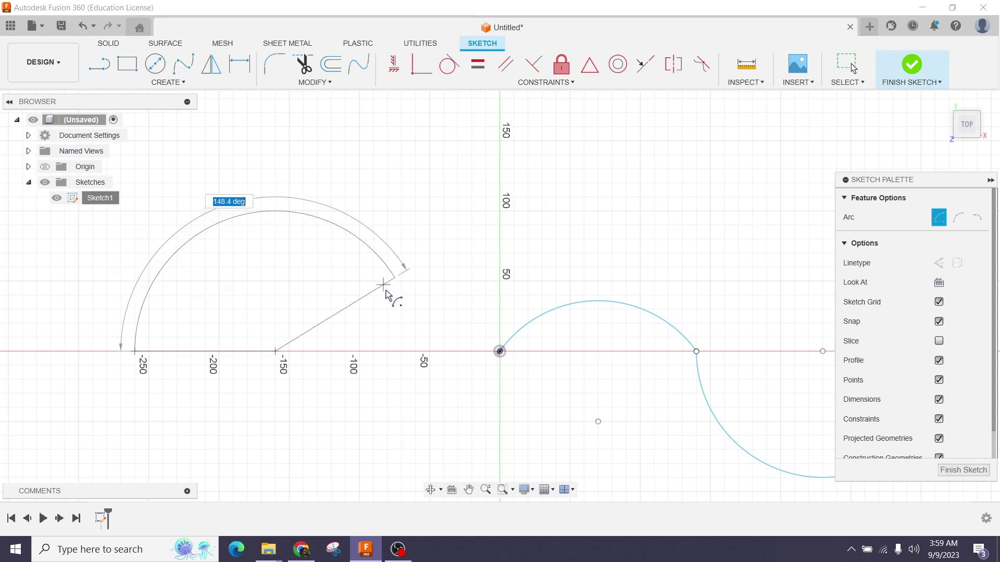
click(414, 352)
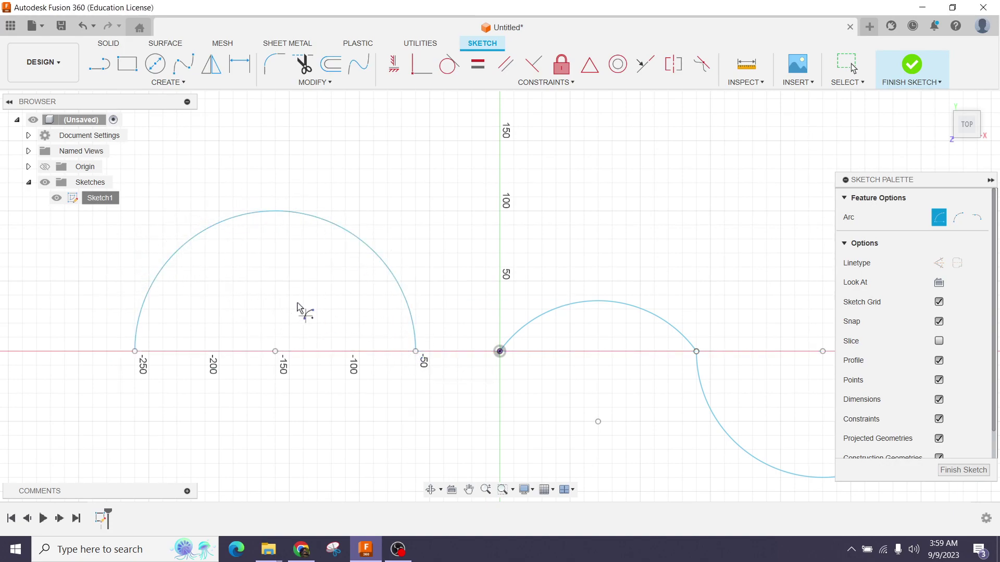
scroll(455, 361, down, 2)
middle_drag(445, 263, 472, 241)
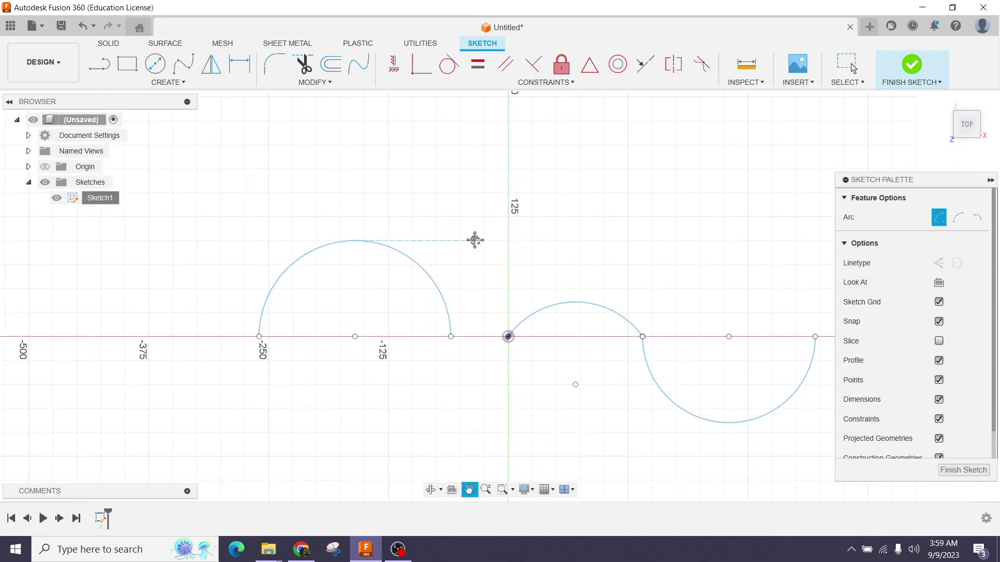
key(Escape)
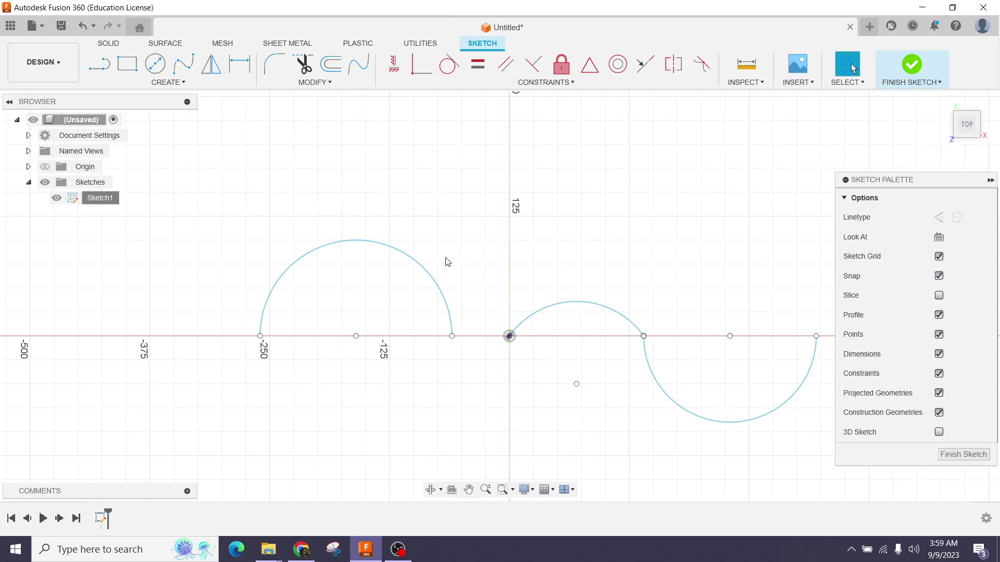
- Add a small tangent arc at the left semicircle's right end, ending at -100
click(167, 82)
mouse_move(140, 145)
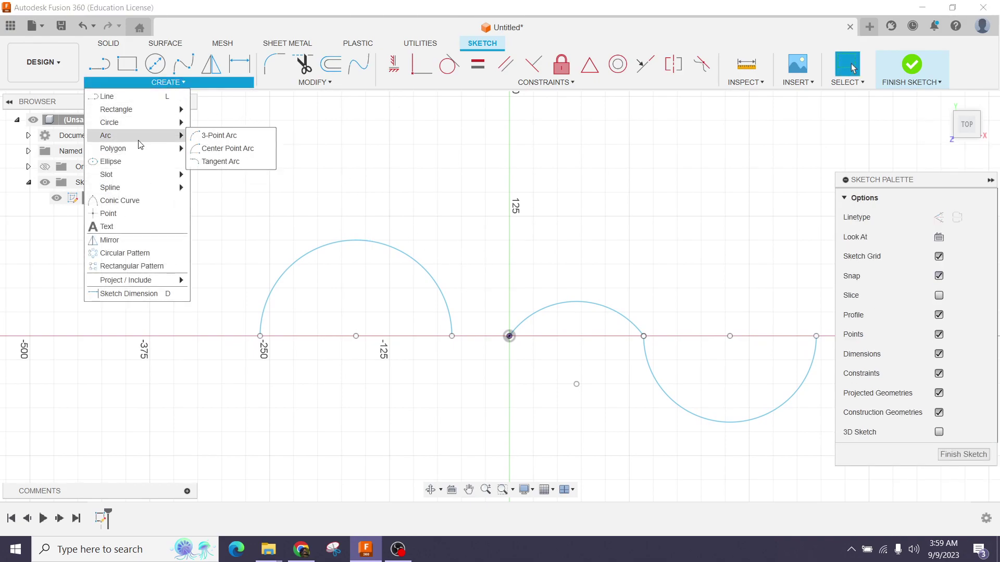
click(213, 161)
scroll(469, 375, up, 3)
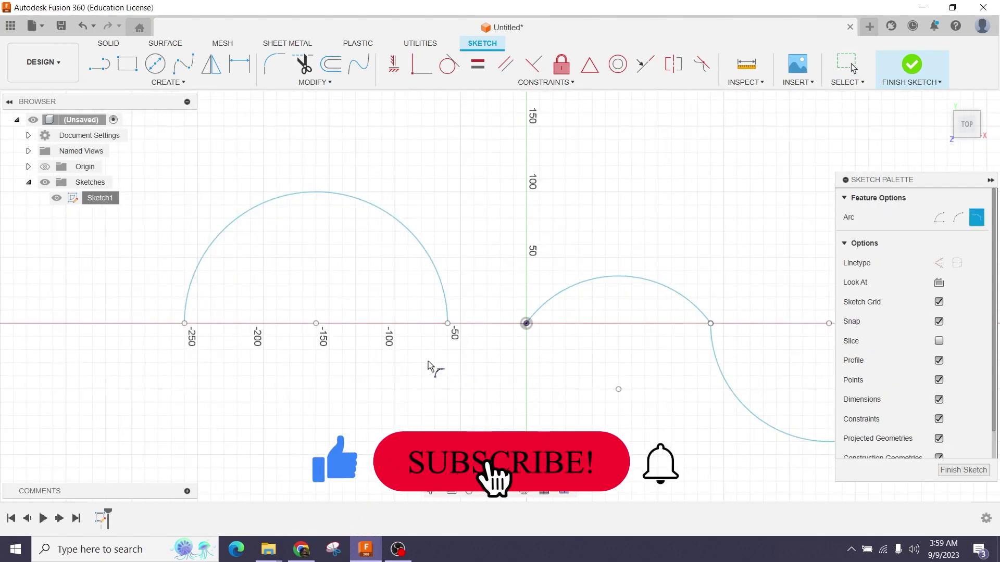
scroll(506, 383, up, 2)
middle_drag(330, 189, 408, 219)
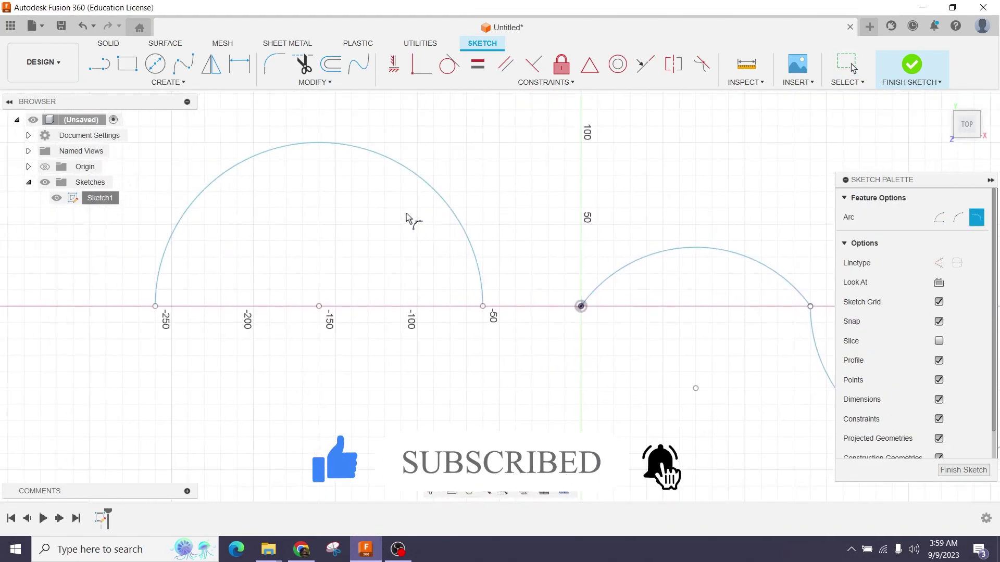
click(483, 306)
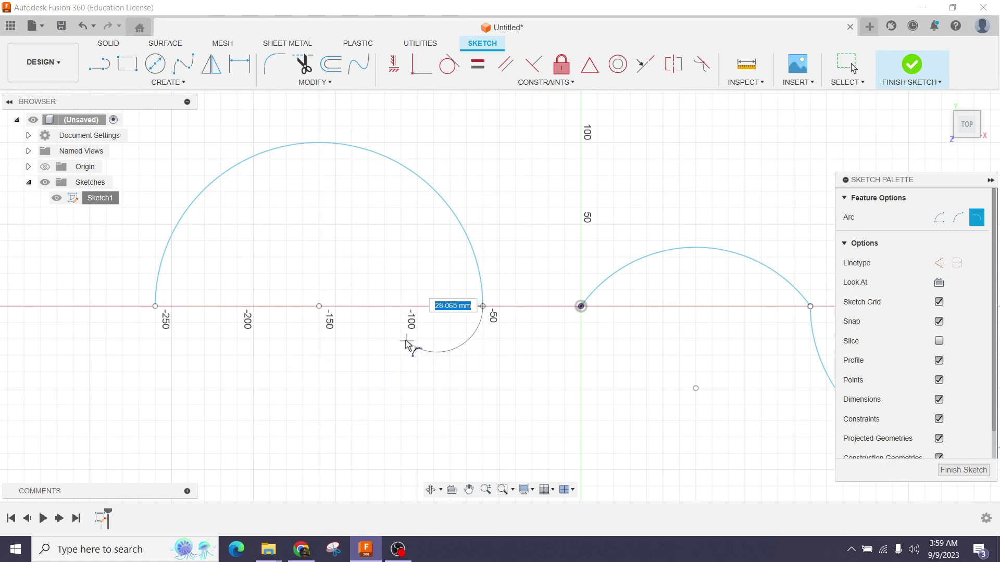
click(156, 308)
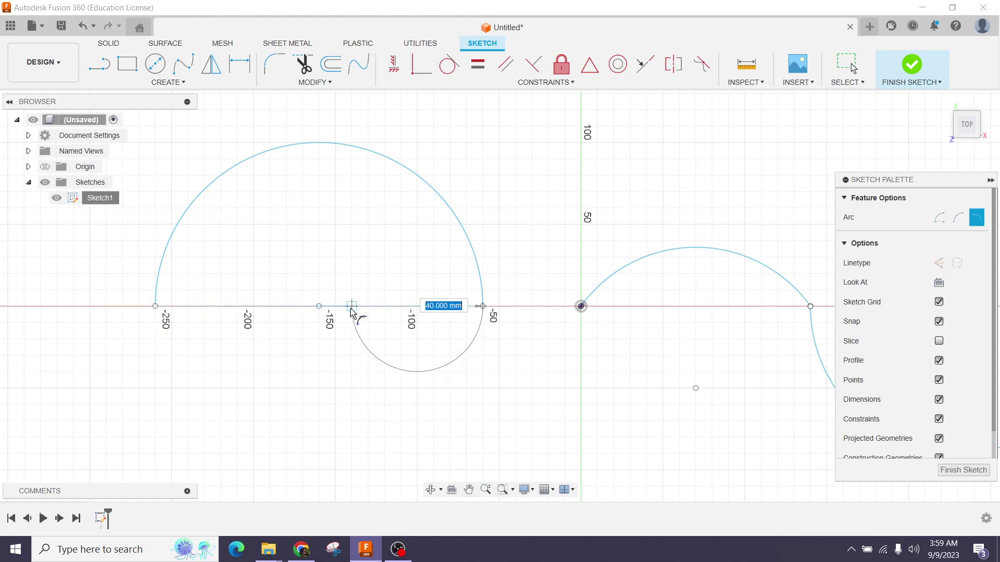
click(406, 310)
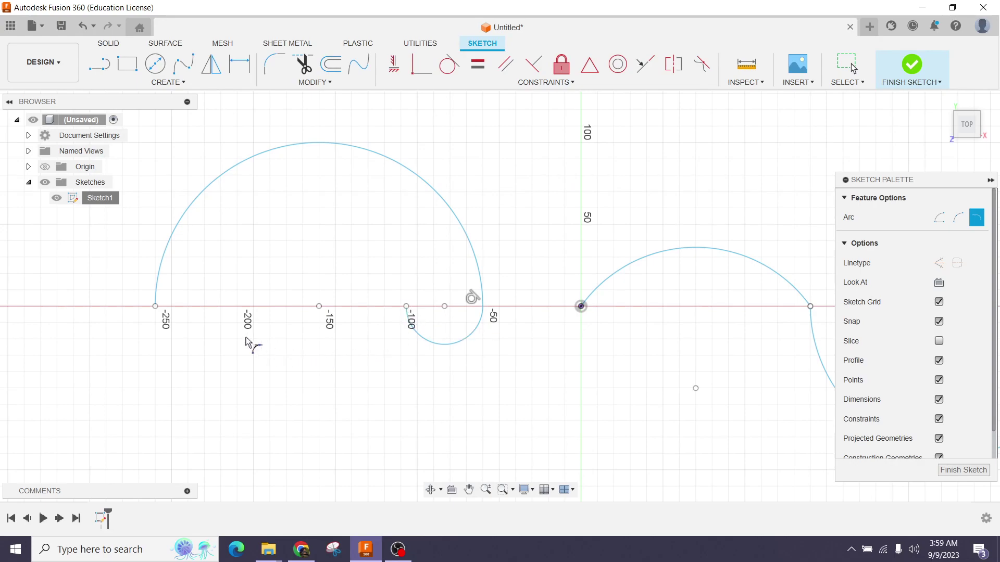
- Add a matching tangent arc at the semicircle's left end, ending at -200
click(156, 307)
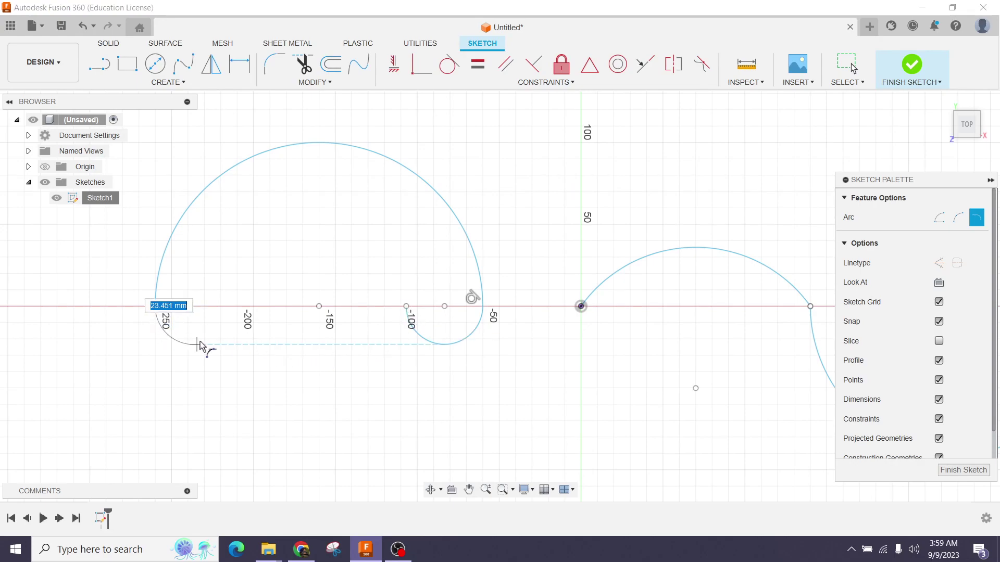
click(237, 307)
scroll(647, 386, down, 5)
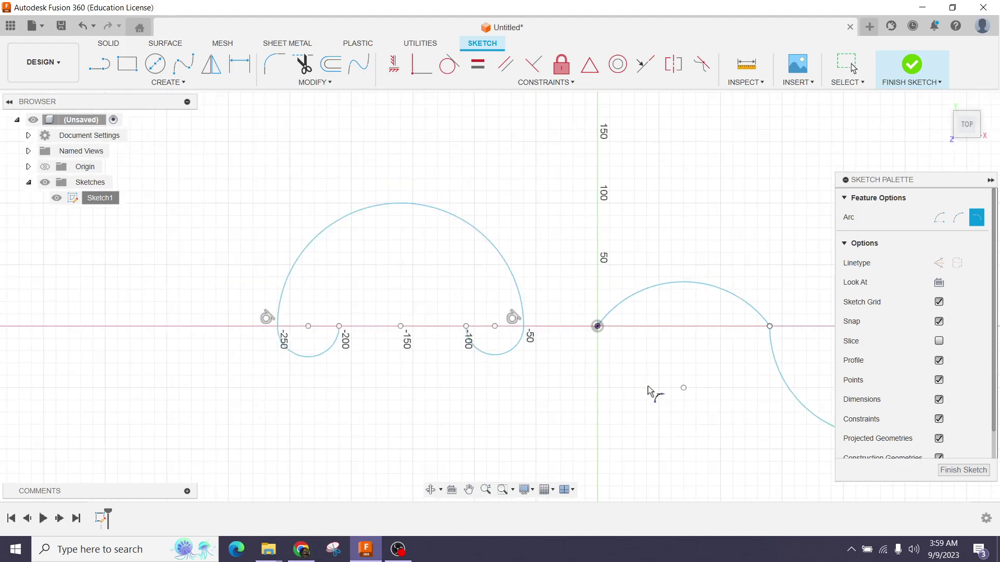
scroll(510, 268, up, 1)
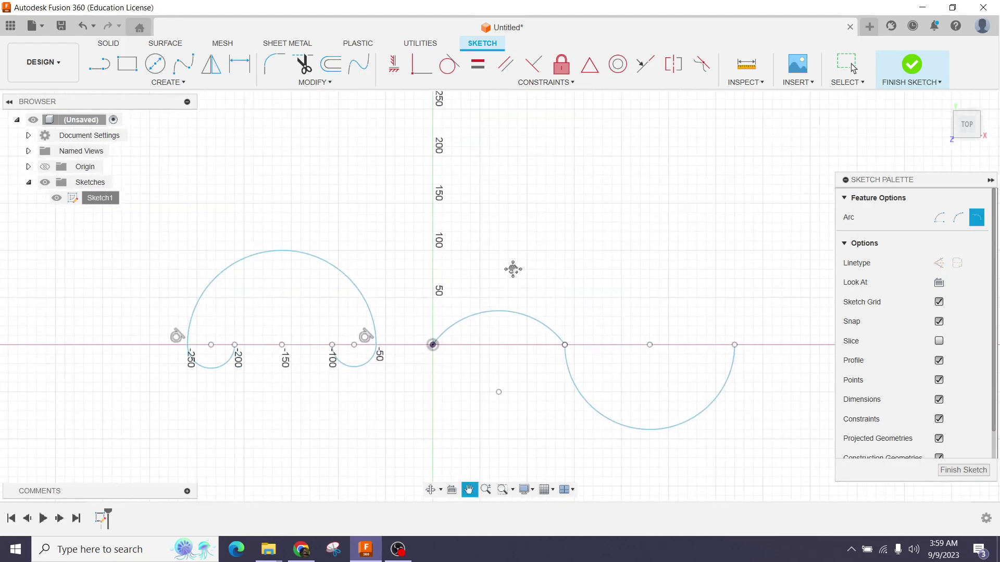
middle_drag(511, 268, 465, 190)
key(Escape)
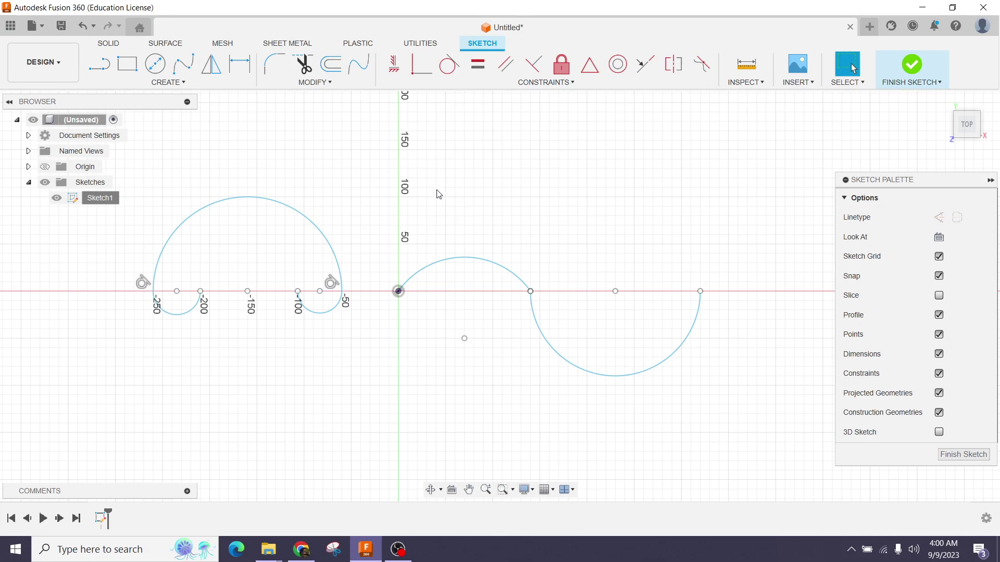
- Draw an eight-sided 90 mm circumscribed polygon centred about height 150 above the arcs
click(177, 82)
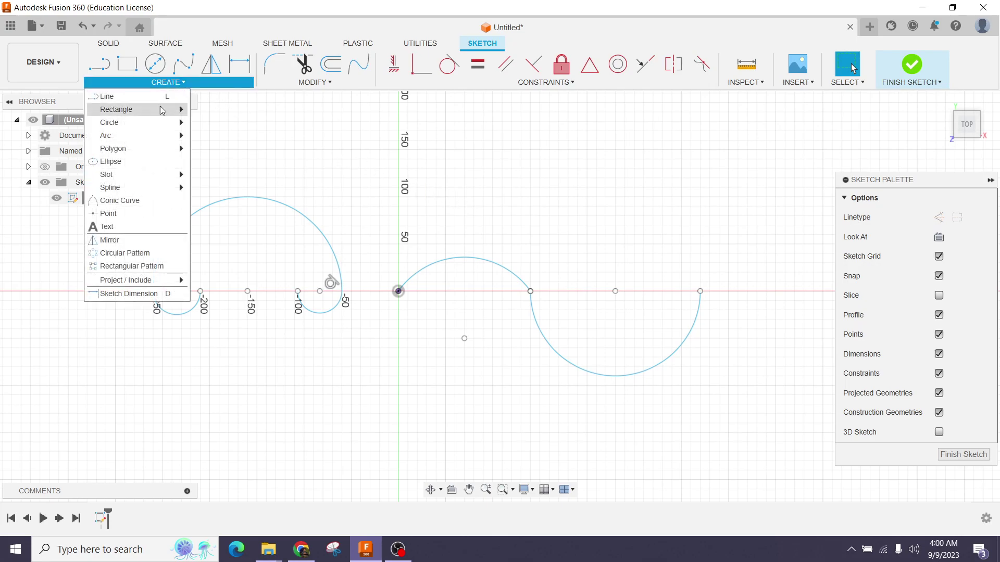
mouse_move(139, 146)
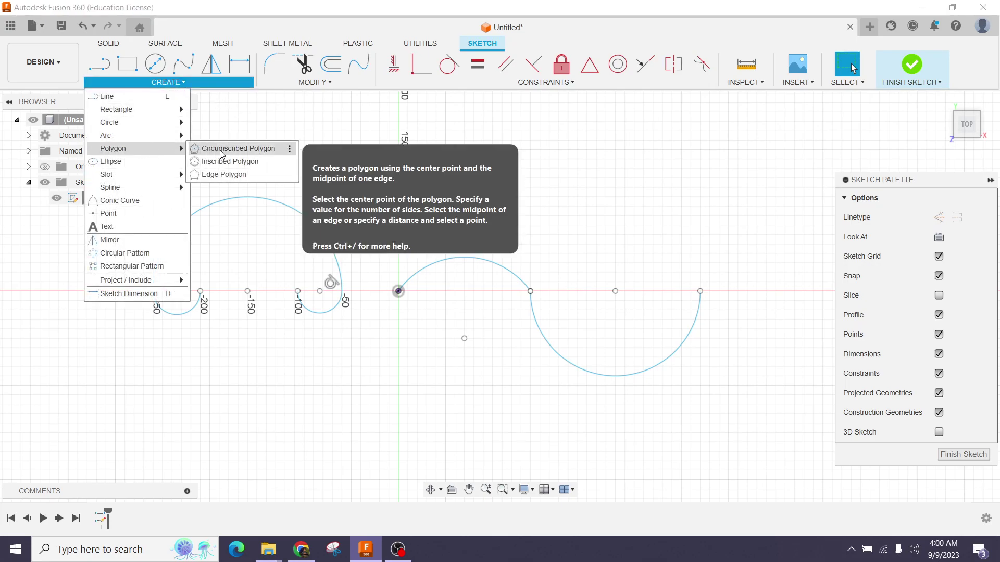
click(299, 157)
middle_drag(355, 173, 371, 249)
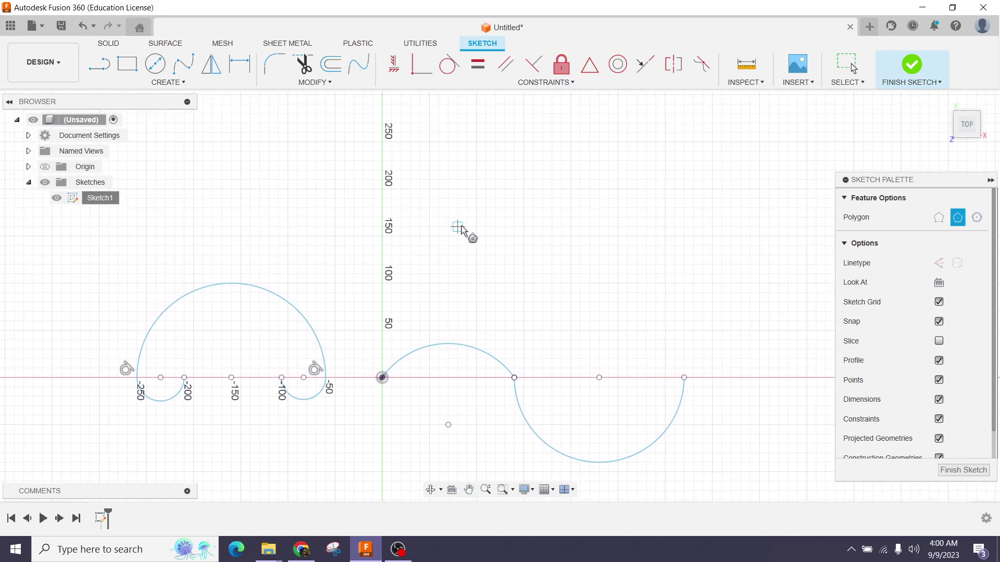
click(480, 213)
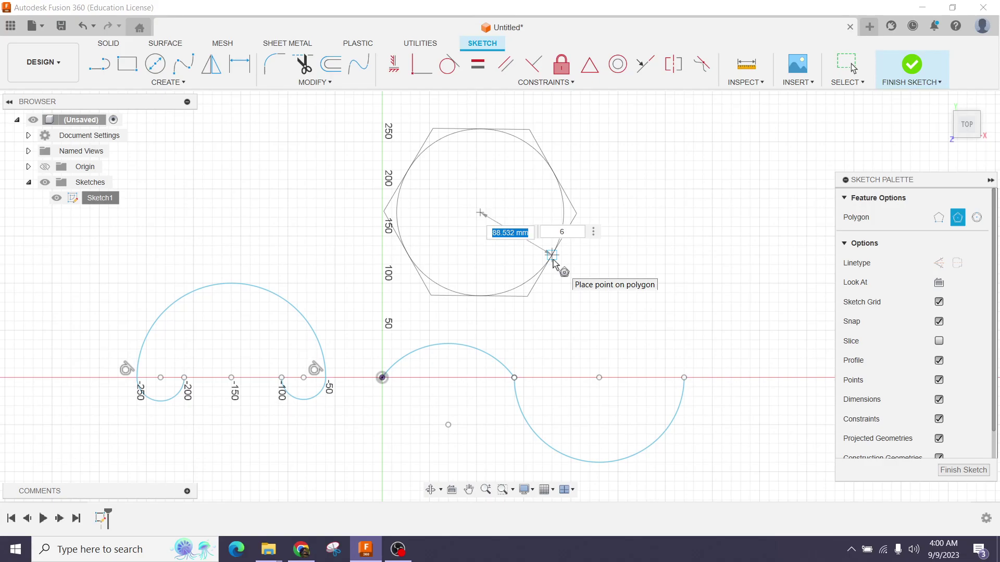
key(Tab)
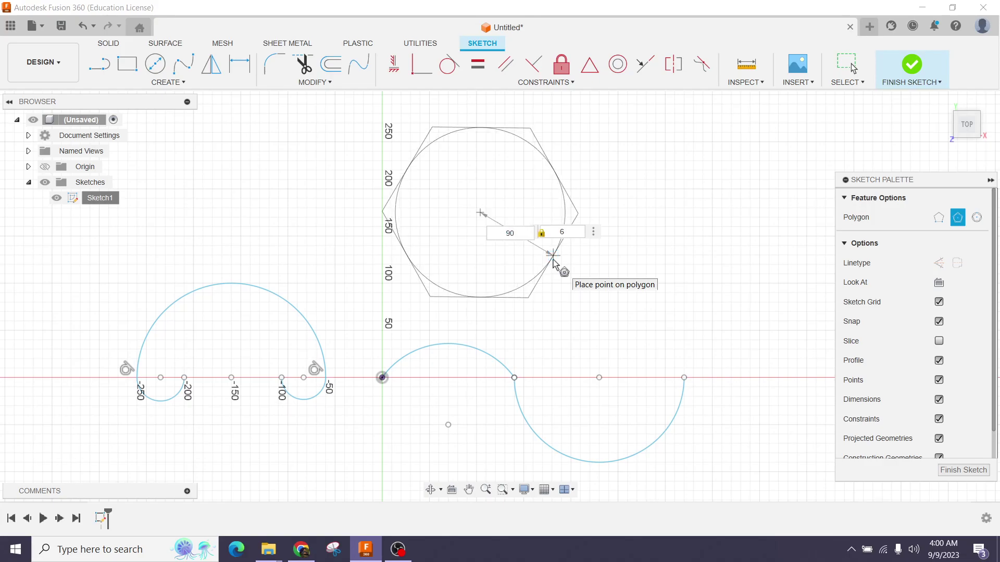
key(Tab)
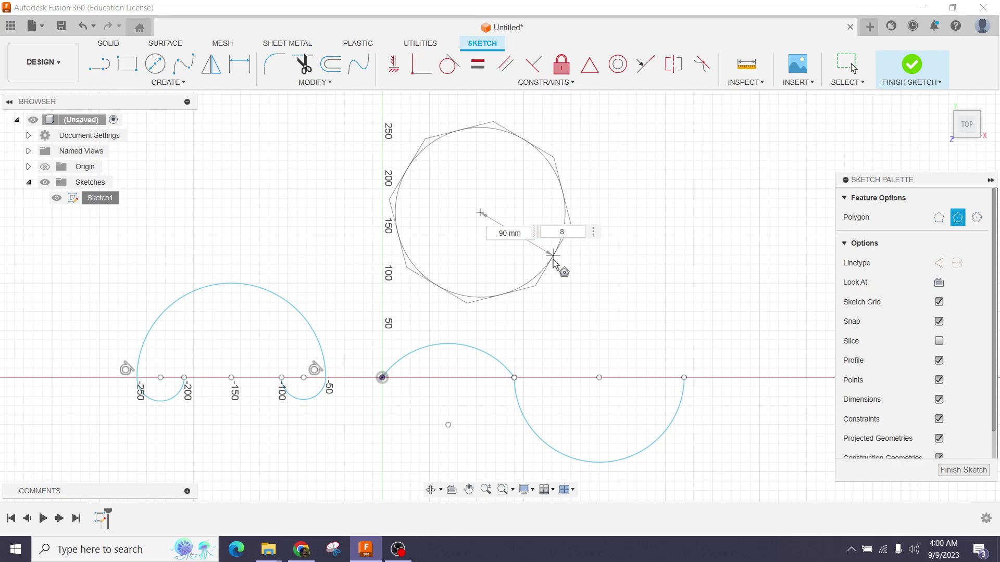
key(Return)
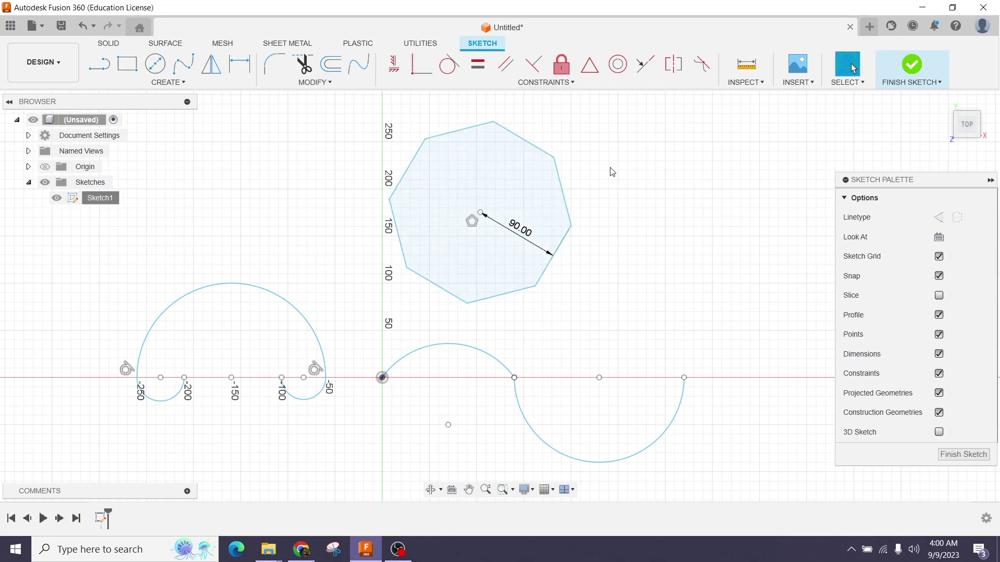
- Draw an eight-sided inscribed polygon of 90 mm radius right of the first octagon
click(177, 84)
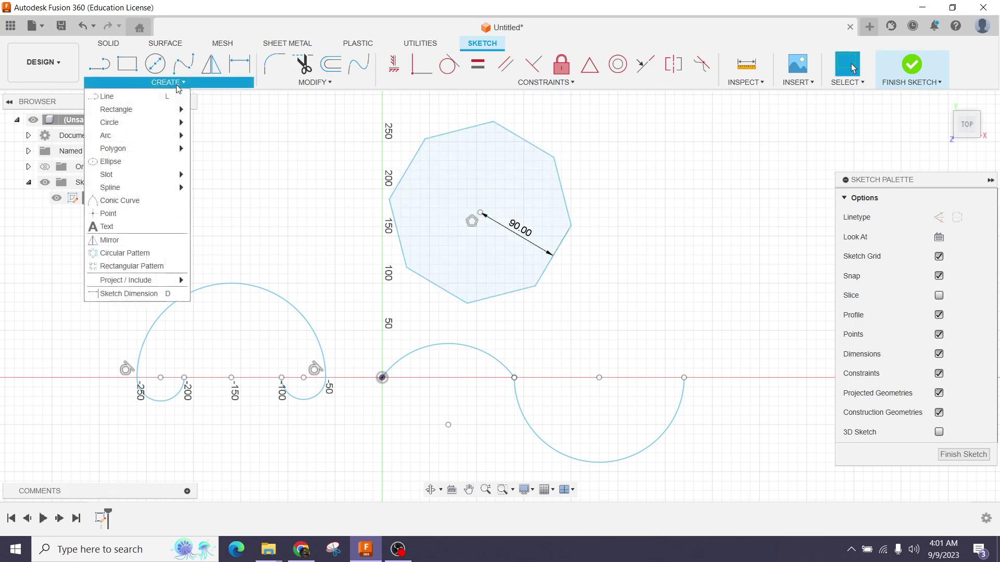
mouse_move(150, 149)
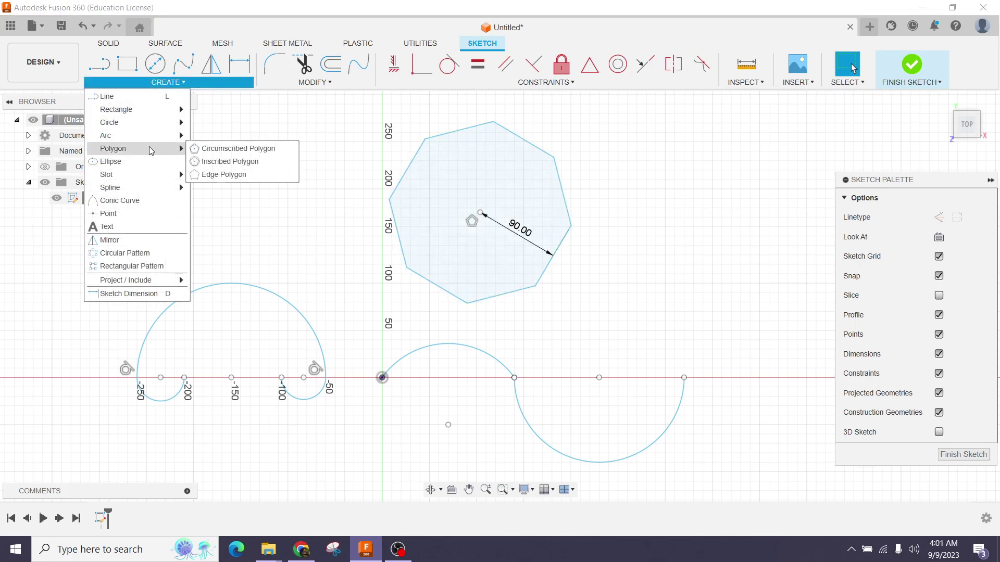
click(227, 169)
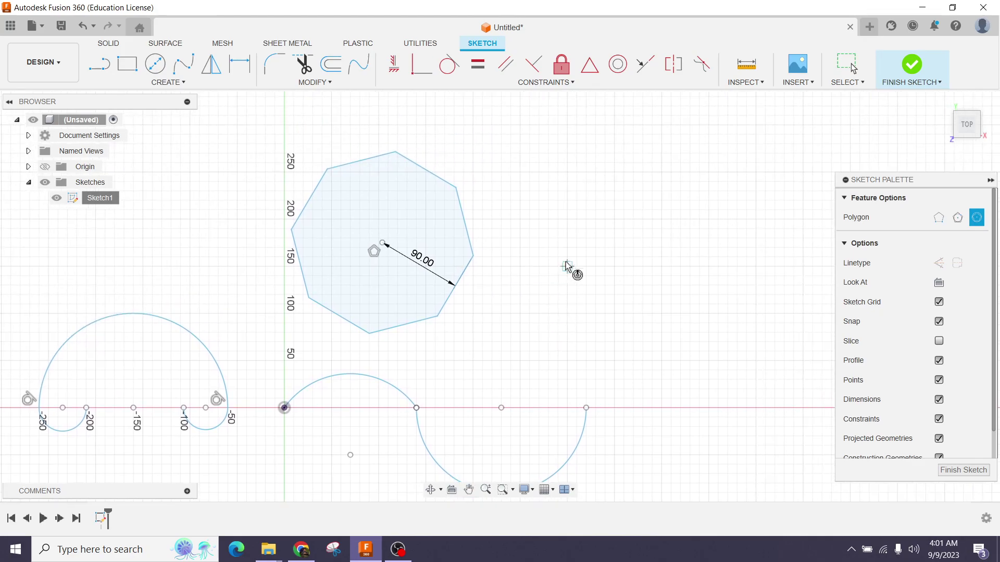
click(624, 239)
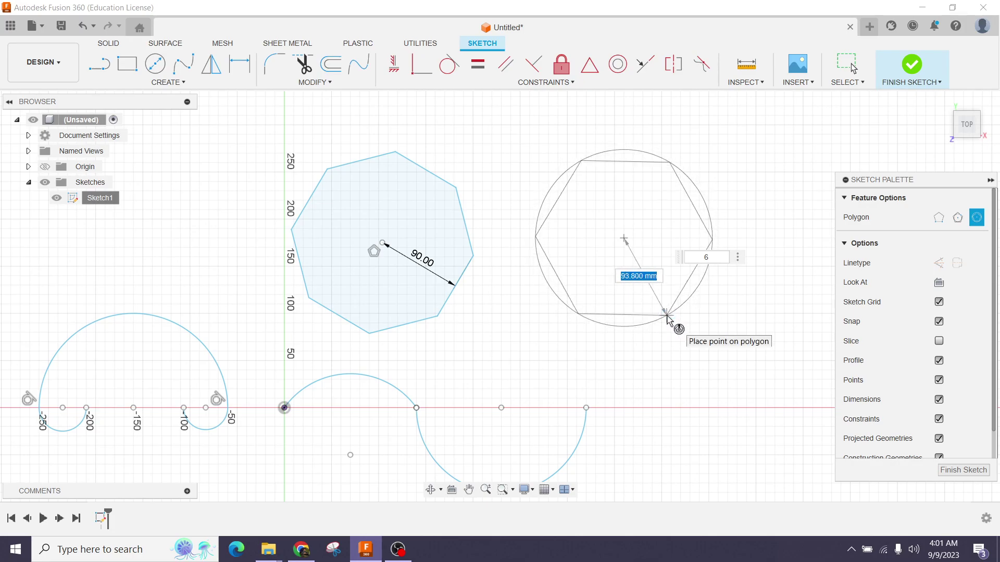
text(90)
key(Tab)
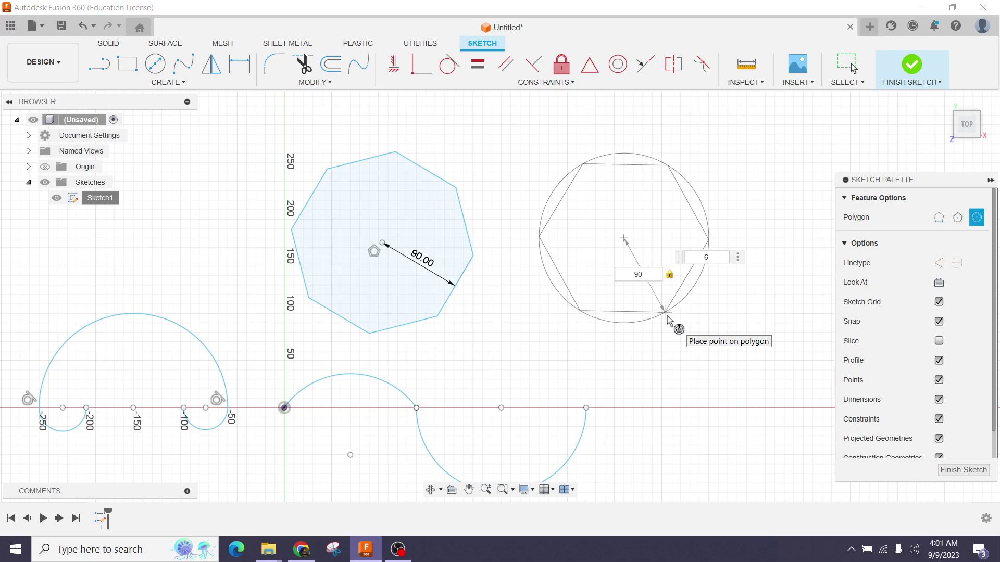
key(Tab)
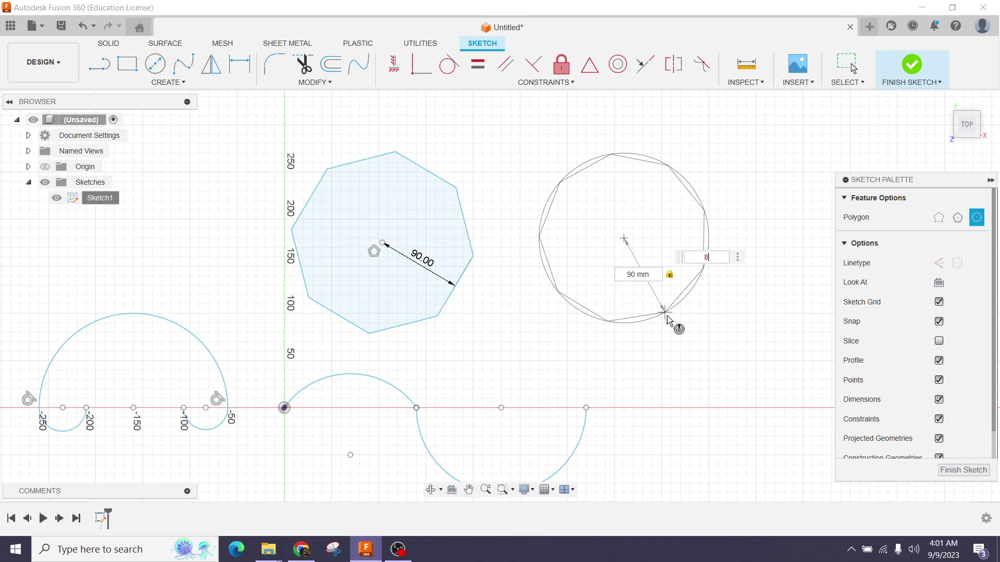
key(Return)
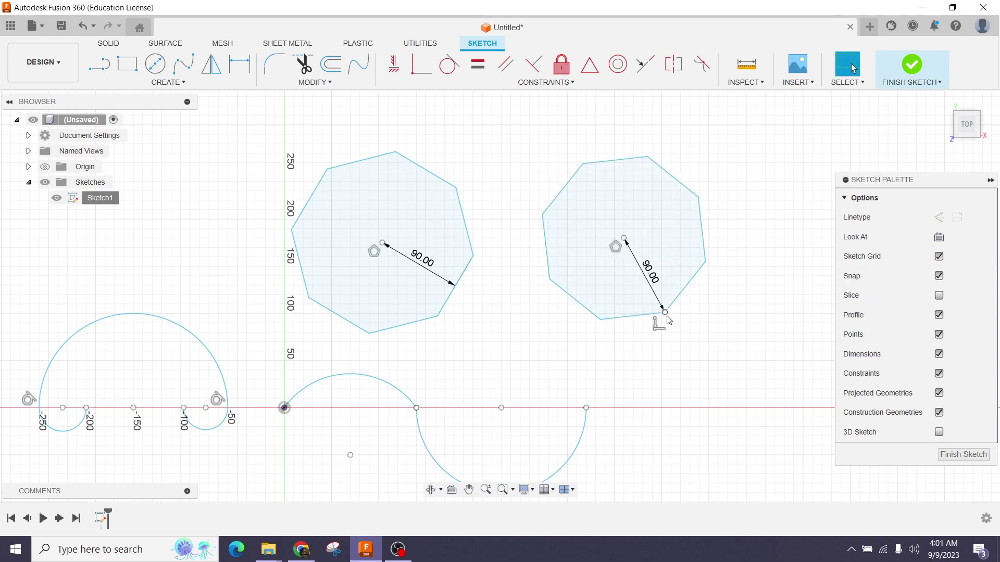
click(159, 82)
- Draw a six-sided edge polygon above the arcs, left of the vertical axis
mouse_move(155, 149)
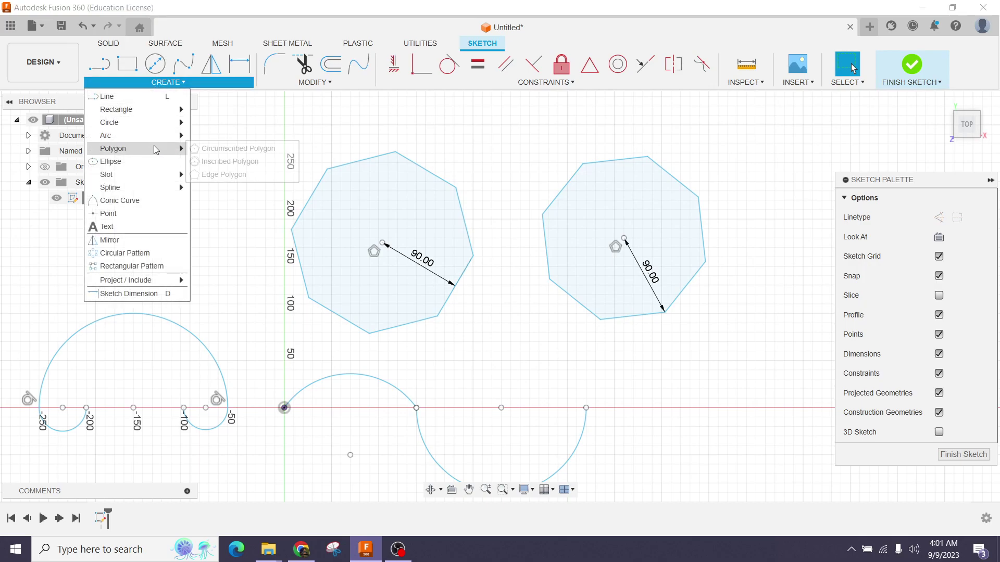
click(225, 176)
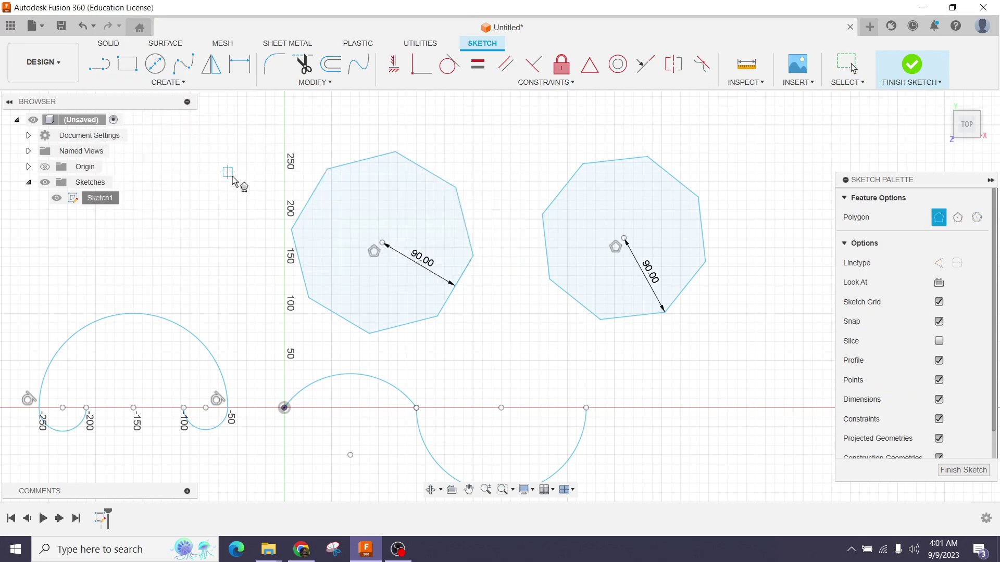
scroll(457, 256, up, 2)
scroll(420, 223, down, 4)
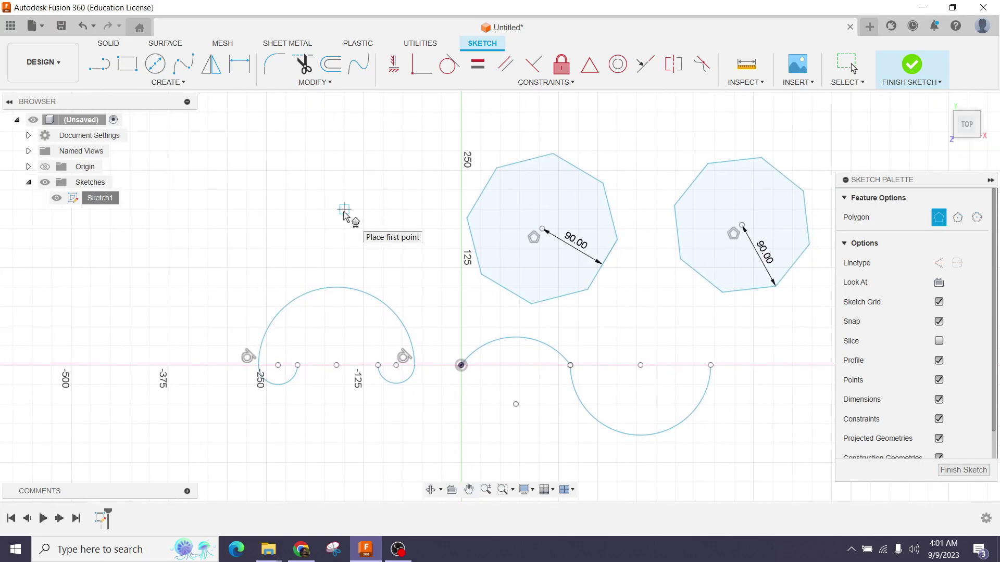
click(167, 229)
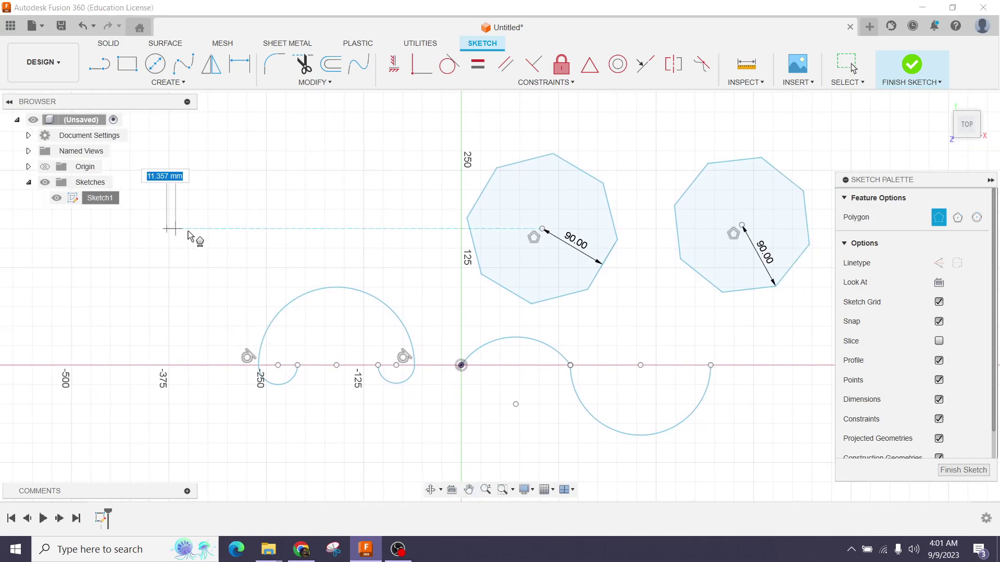
click(266, 230)
scroll(283, 216, up, 2)
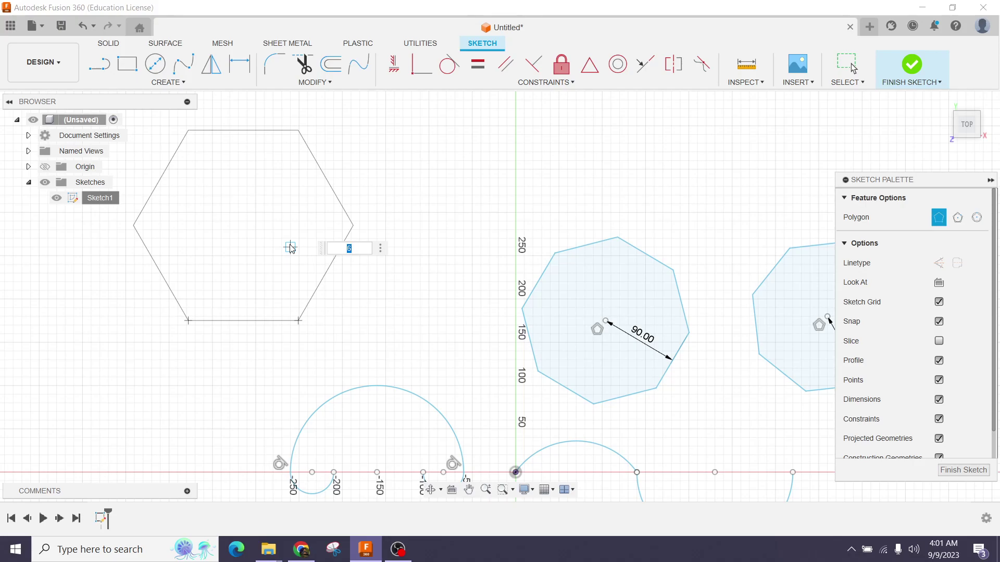
key(Return)
scroll(290, 249, down, 3)
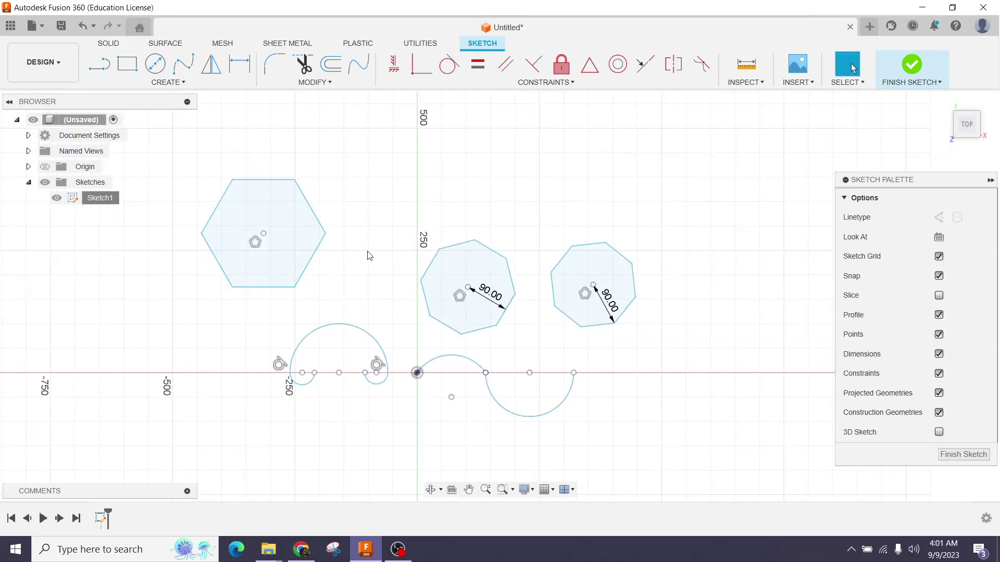
scroll(271, 118, up, 2)
click(180, 85)
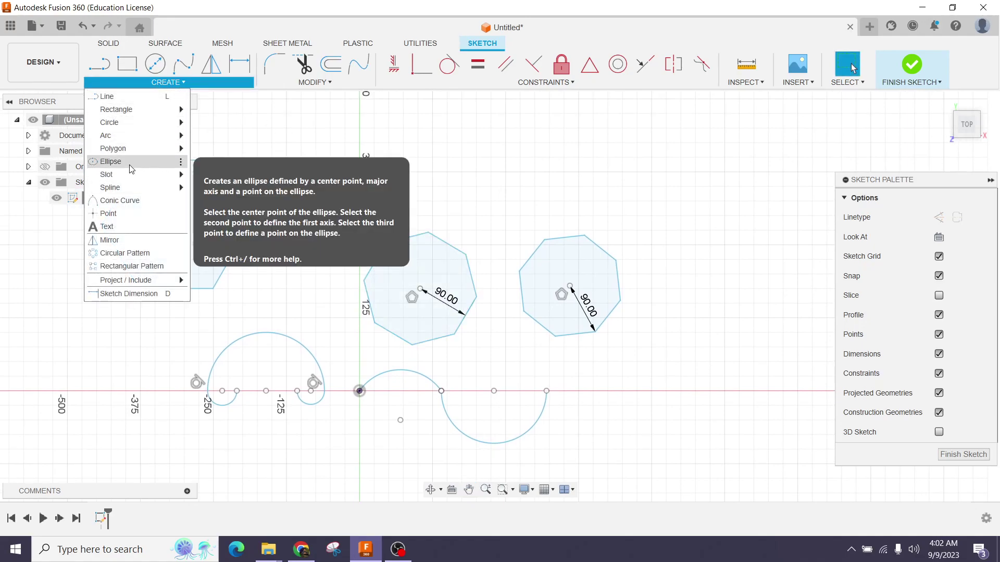
- Draw a horizontal ellipse centred on the X axis, with a long major axis and short minor axis
click(111, 162)
middle_drag(652, 350, 516, 304)
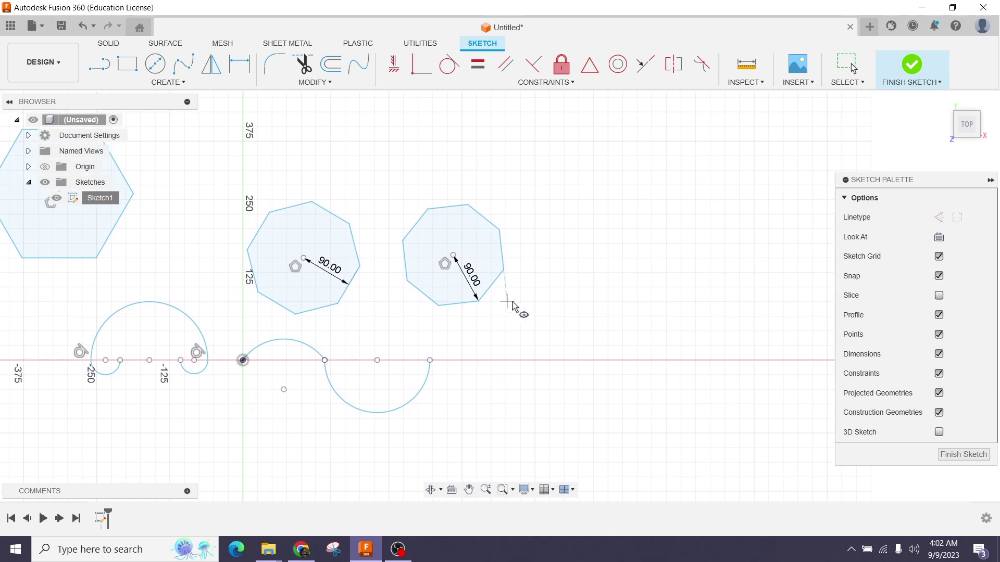
scroll(618, 351, up, 2)
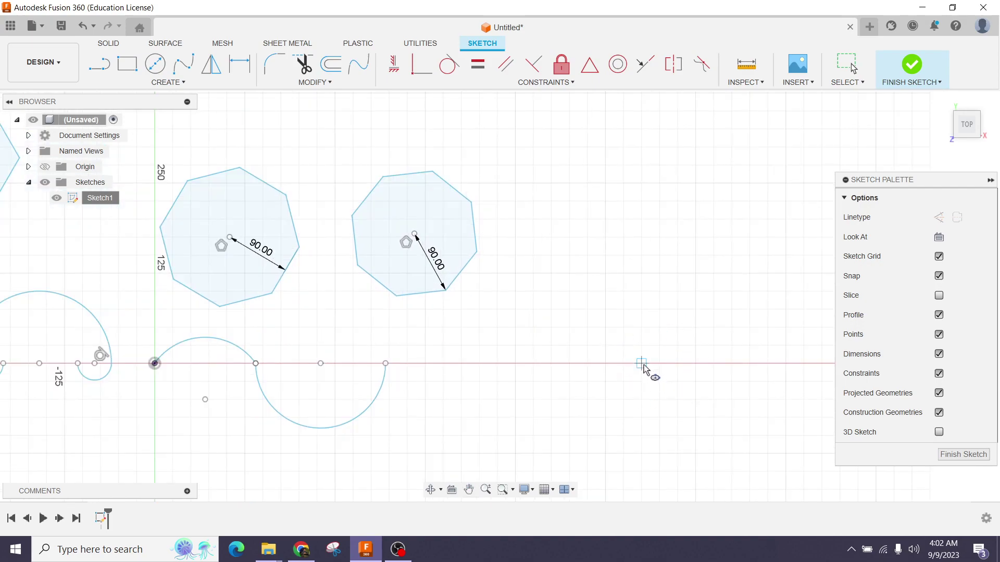
click(641, 363)
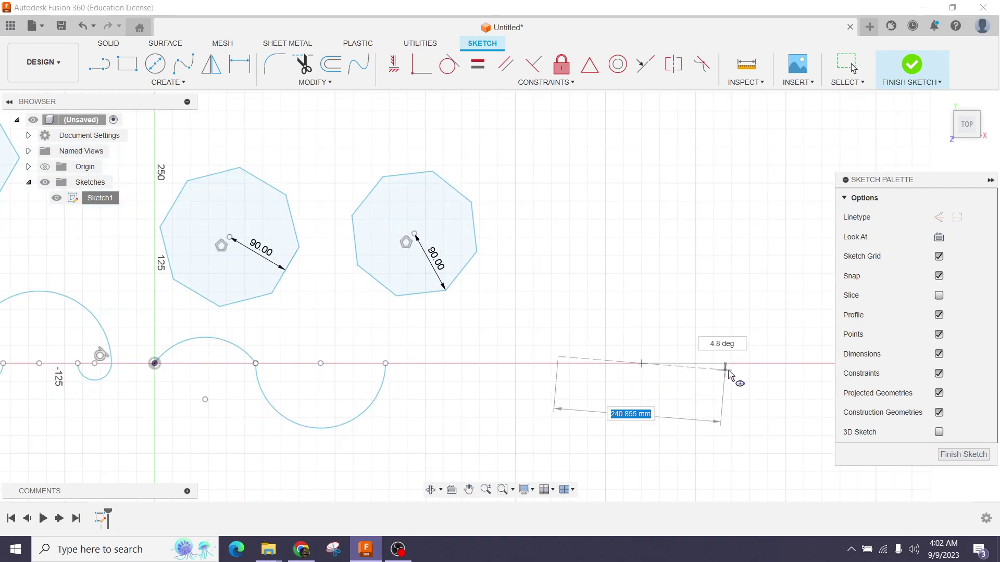
click(770, 366)
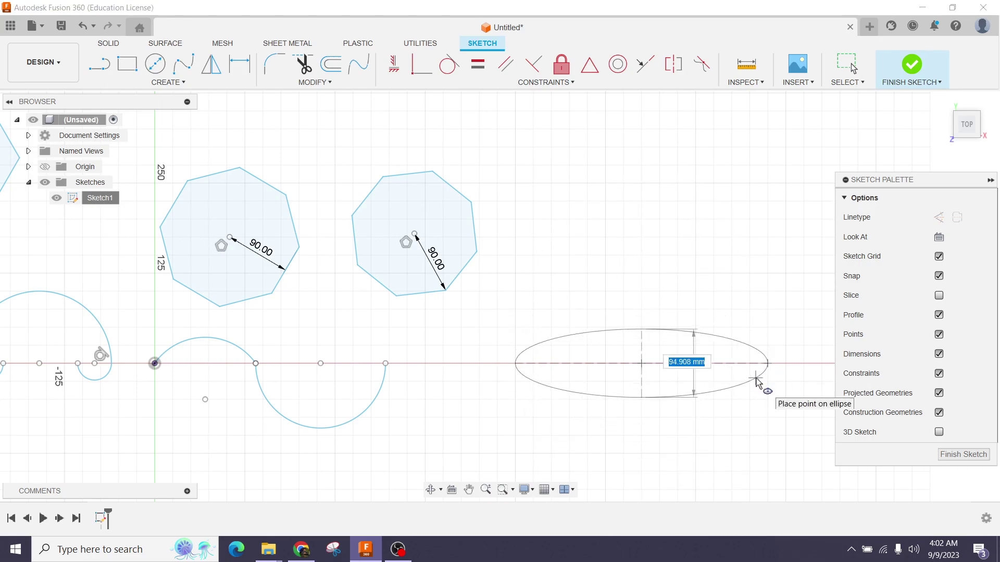
click(756, 379)
middle_drag(606, 306, 521, 255)
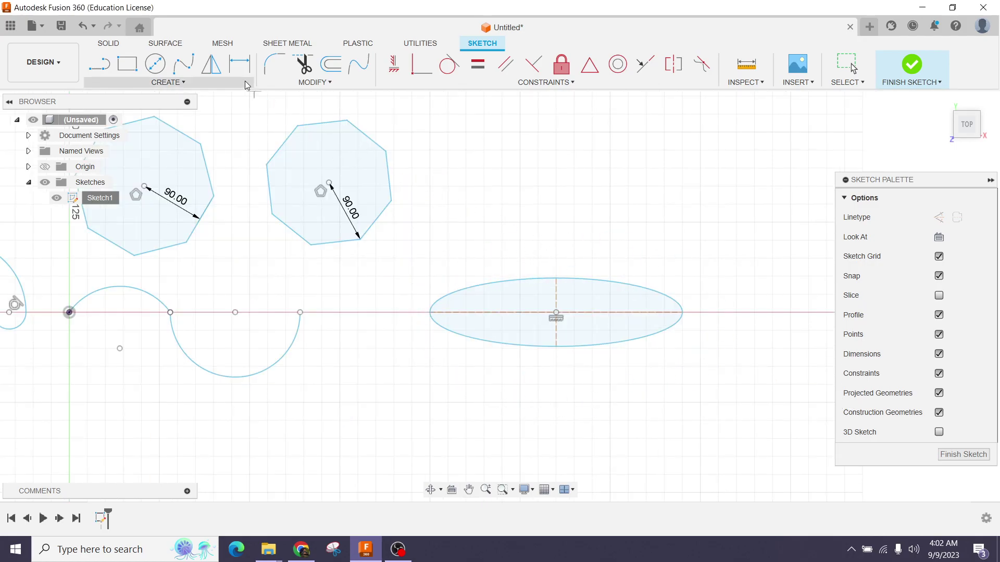
- Dimension the ellipse's height between top and bottom points to 100 mm
click(240, 64)
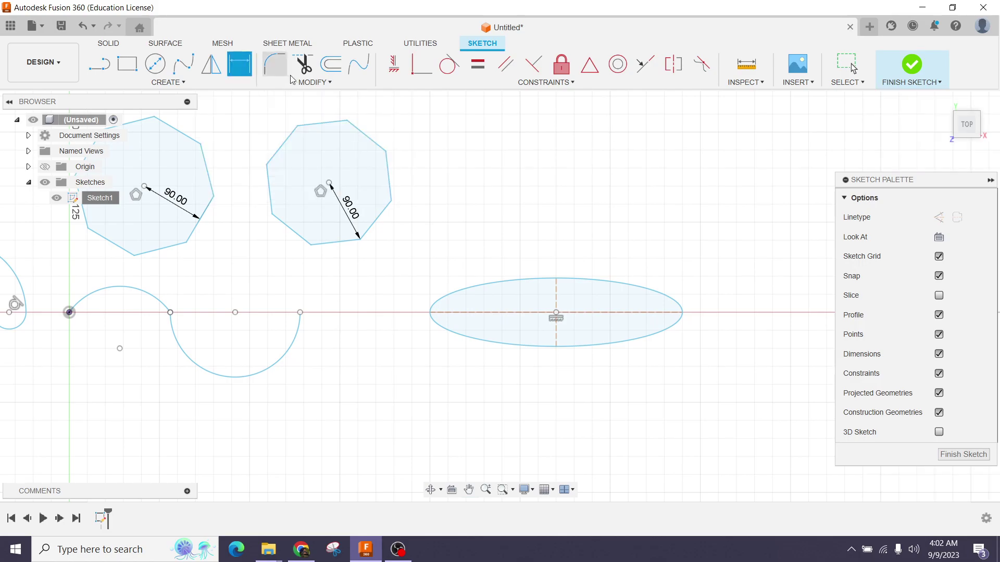
click(555, 279)
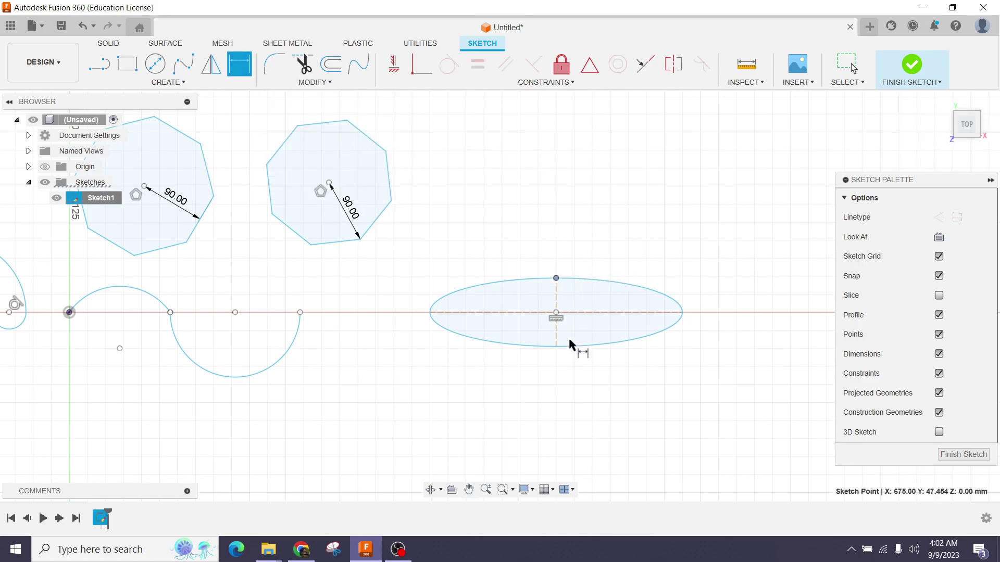
click(556, 348)
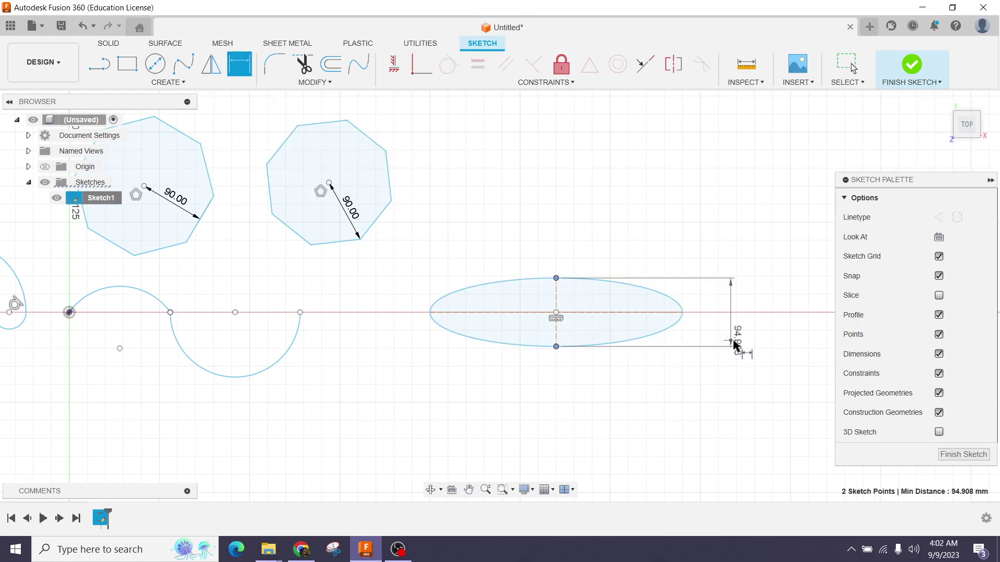
click(741, 324)
text(1)
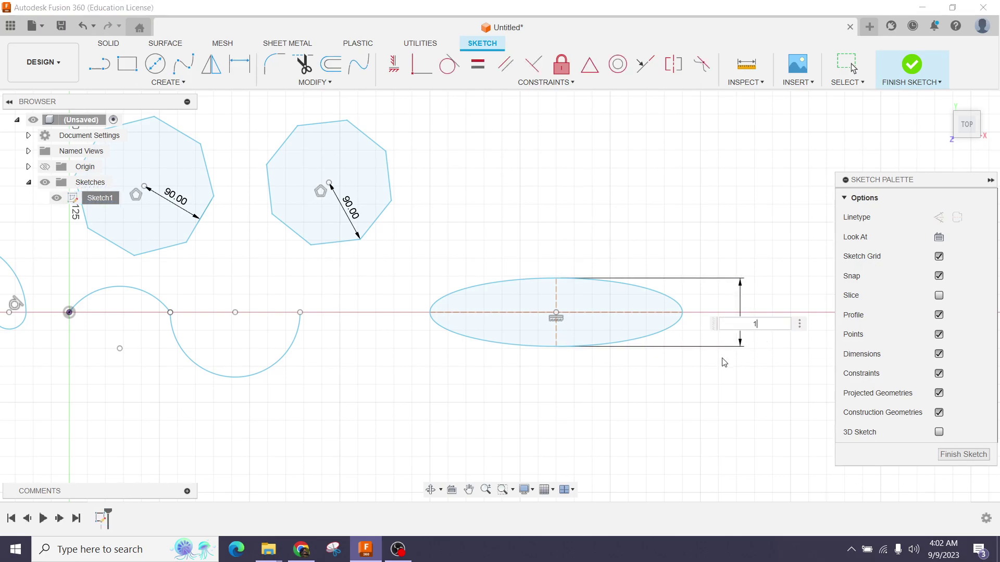
text(00)
key(Return)
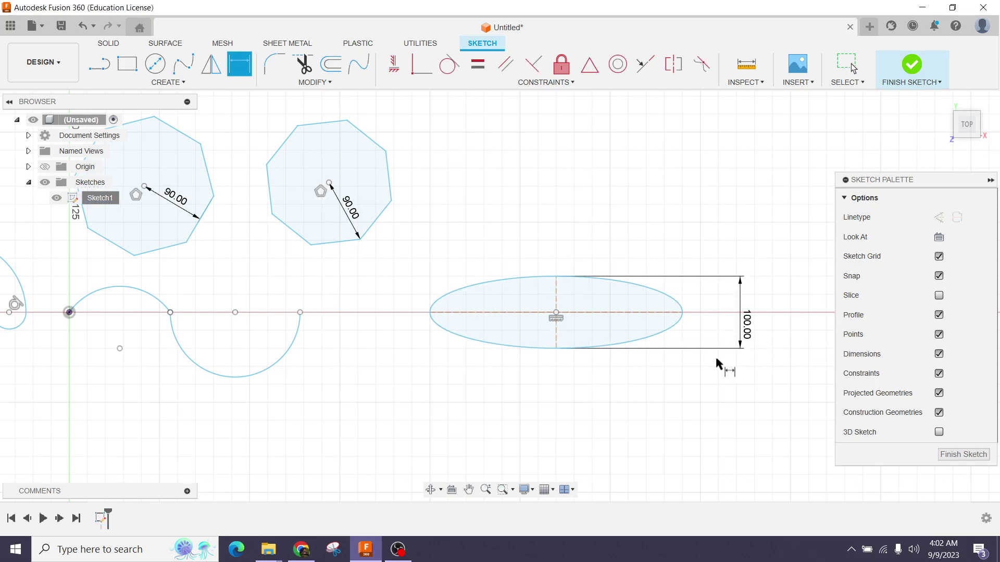
- Dimension the ellipse's major-axis width to 400 mm
click(675, 313)
click(571, 198)
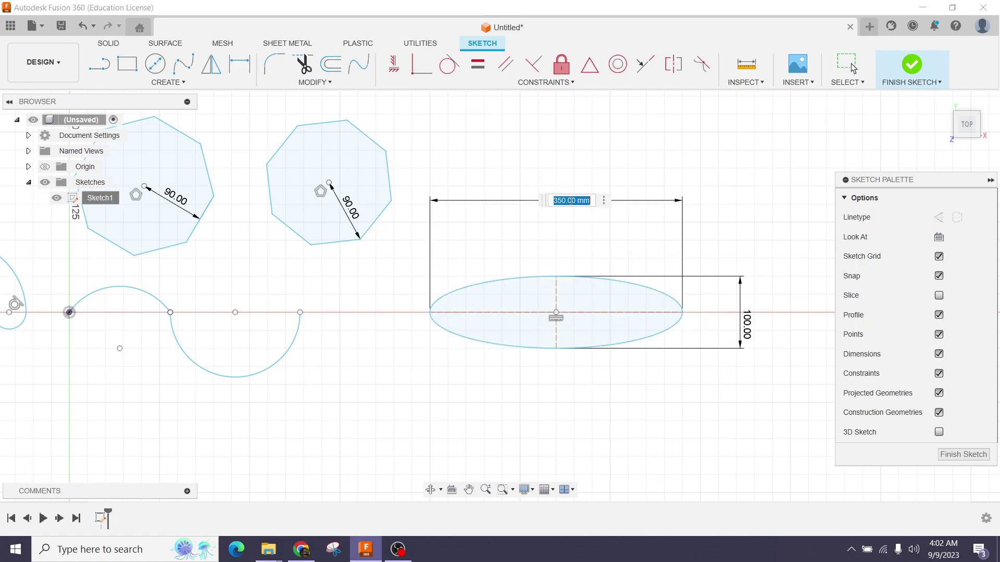
text(400)
key(Return)
scroll(568, 263, down, 2)
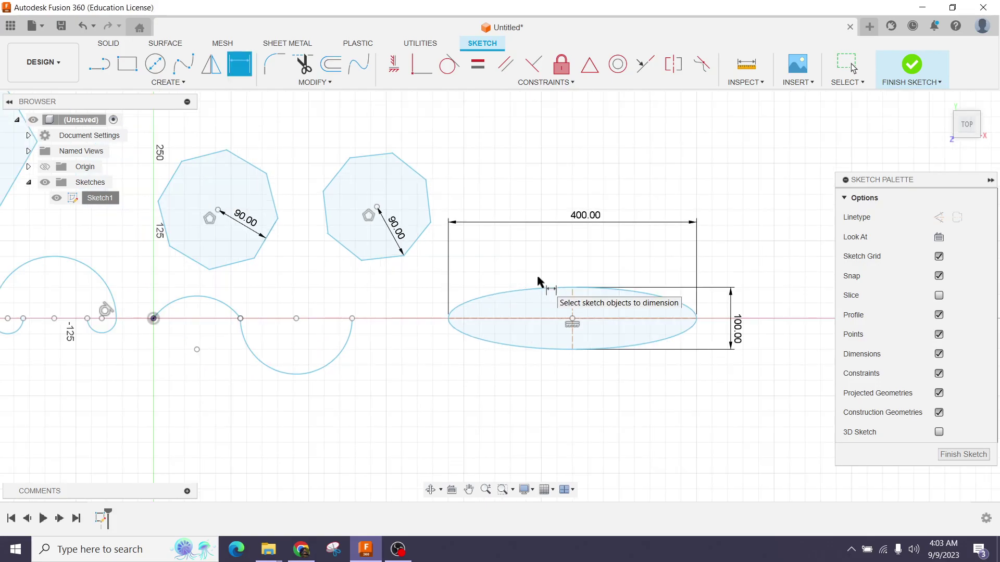
scroll(539, 281, up, 2)
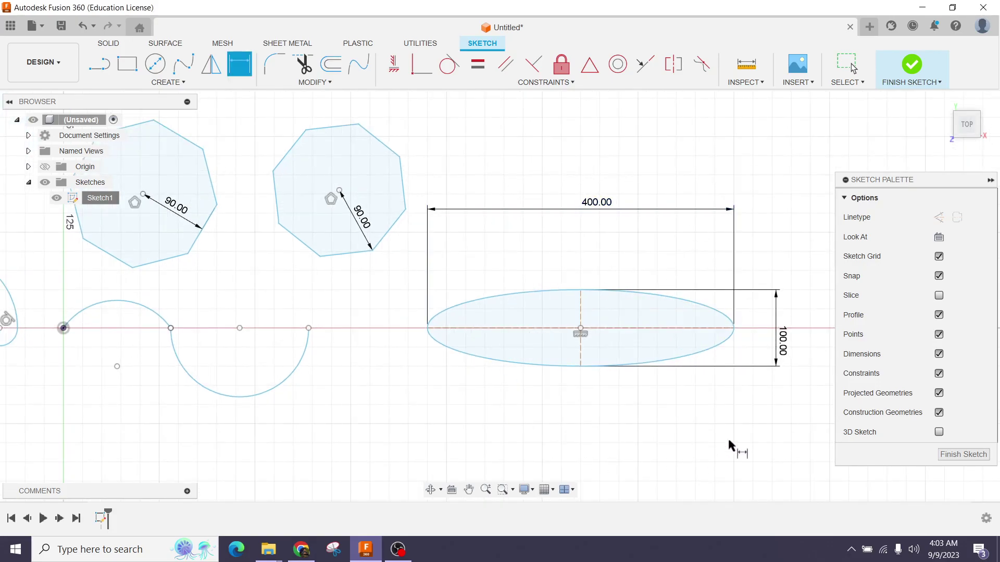
scroll(494, 361, down, 1)
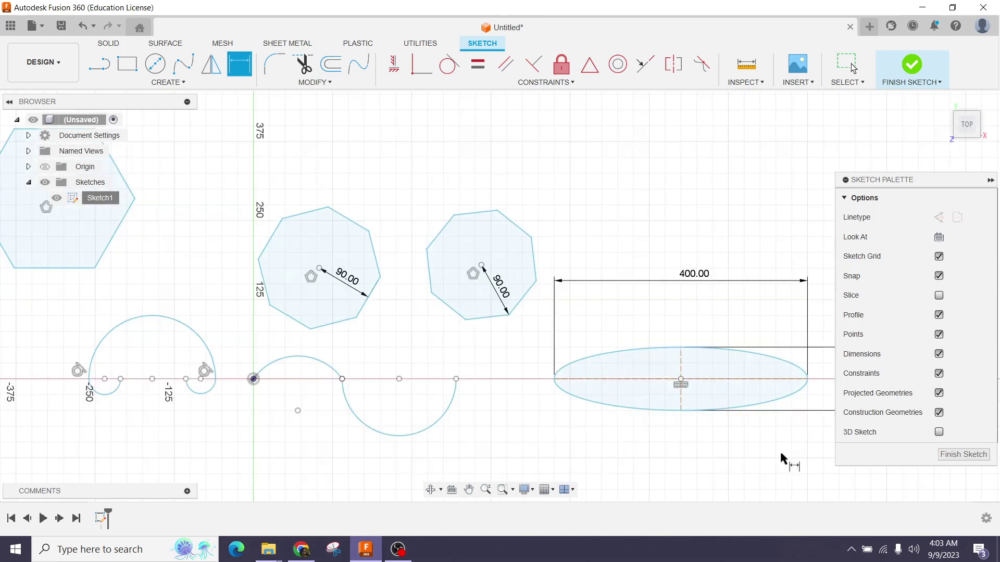